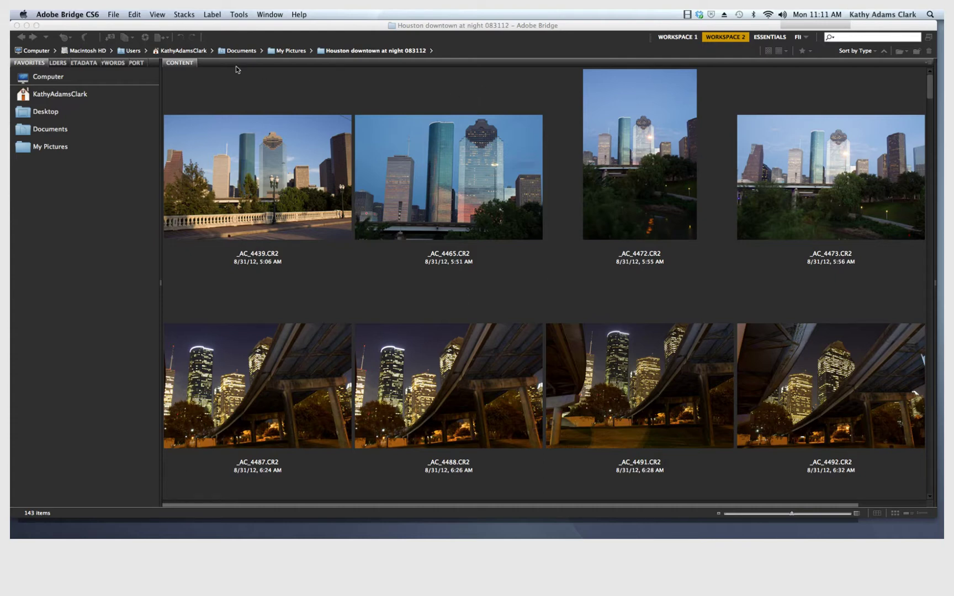
- Select all 143 photos in the folder and start a Batch Rename on them
{"action": "left_click", "coordinate": [134, 15]}
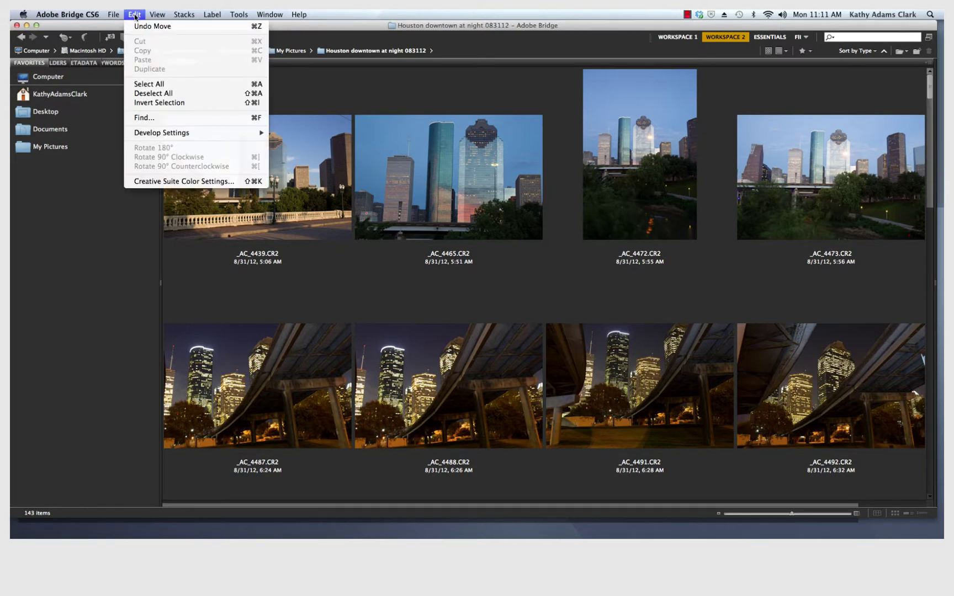
{"action": "left_click", "coordinate": [167, 86]}
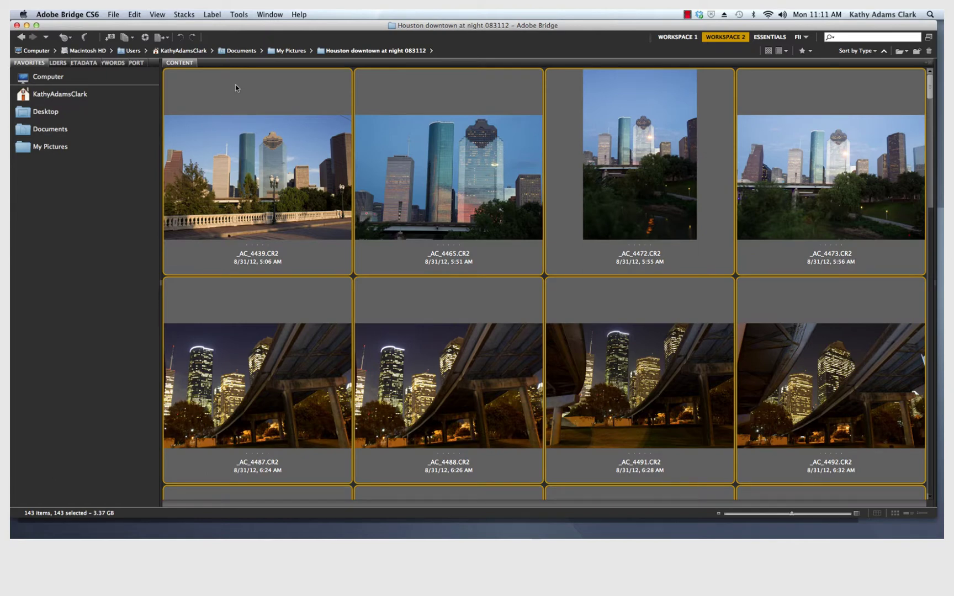
{"action": "right_click", "coordinate": [236, 87]}
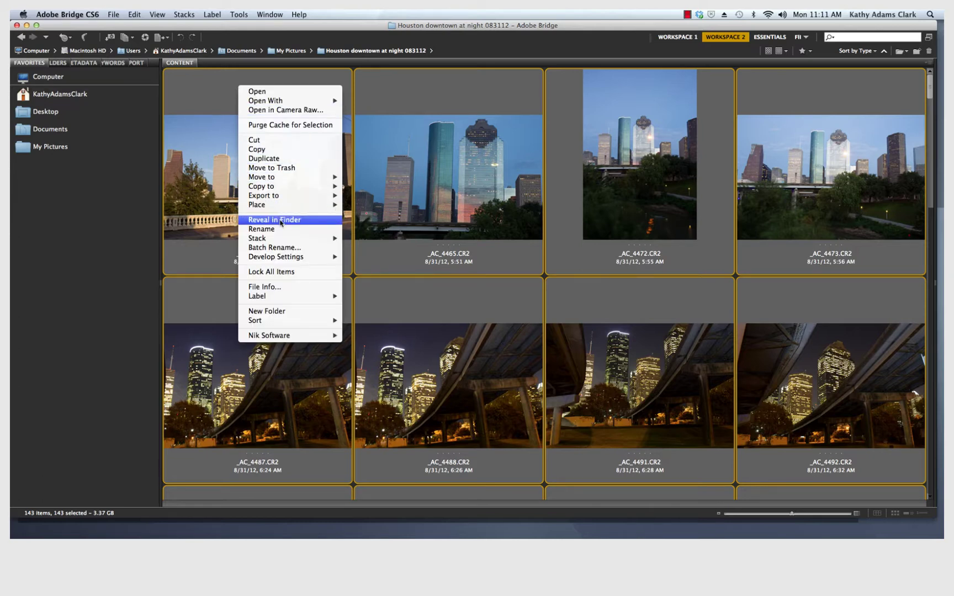
{"action": "left_click", "coordinate": [287, 248]}
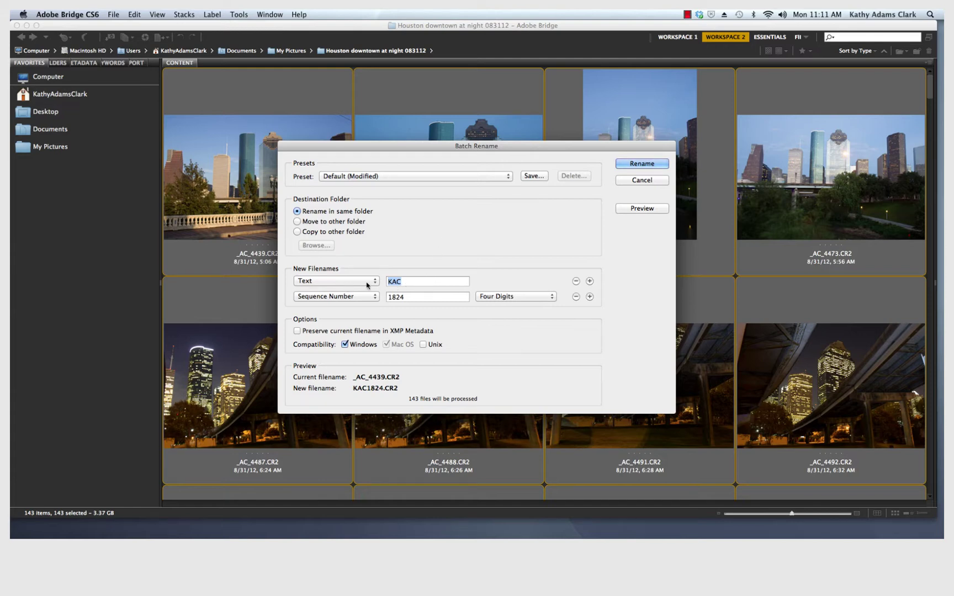
- Name the photos Text 'KAC' plus a four-digit sequence number starting at 4439, then rename
{"action": "left_click", "coordinate": [377, 284]}
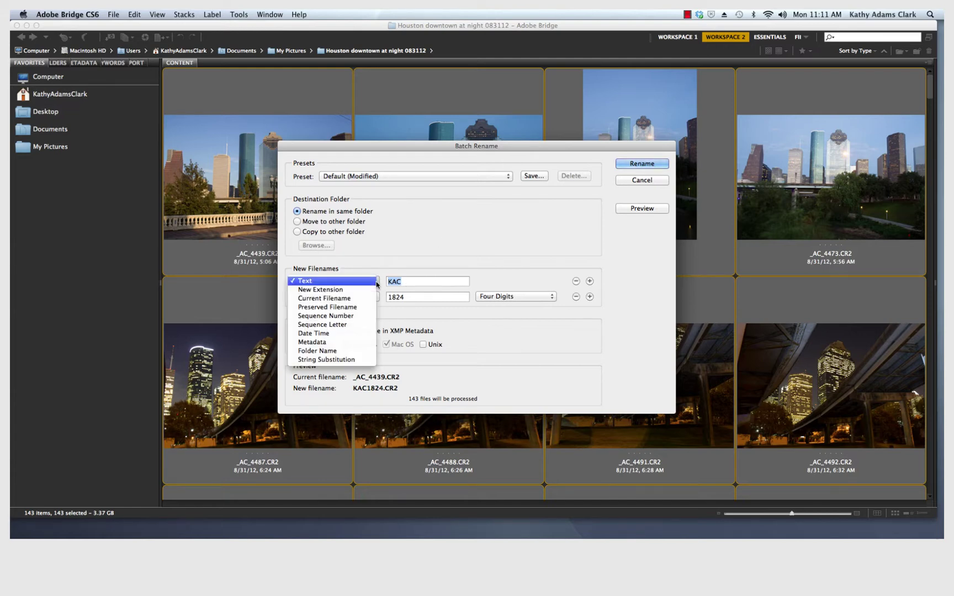
{"action": "left_click", "coordinate": [376, 284]}
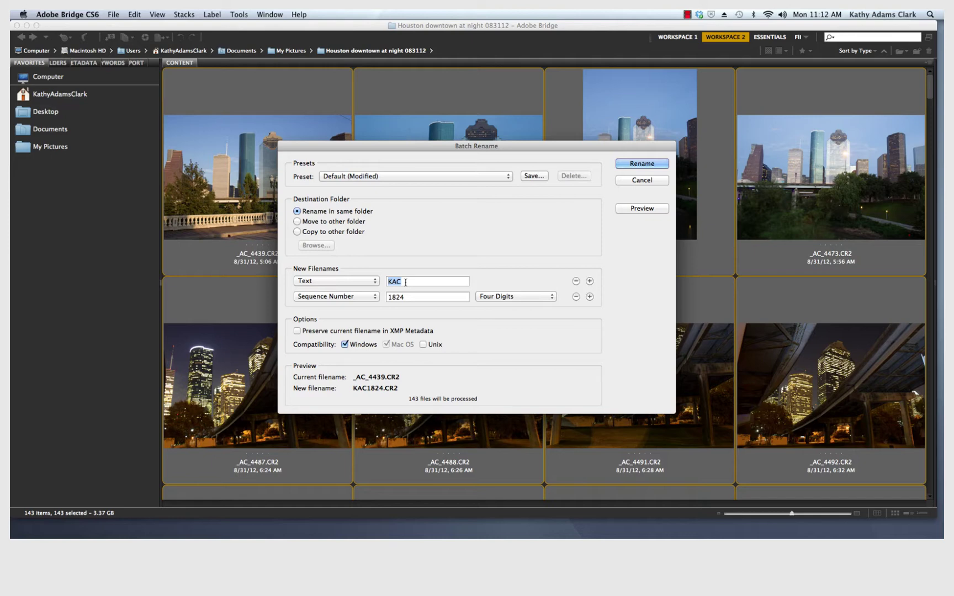
{"action": "left_click", "coordinate": [376, 299]}
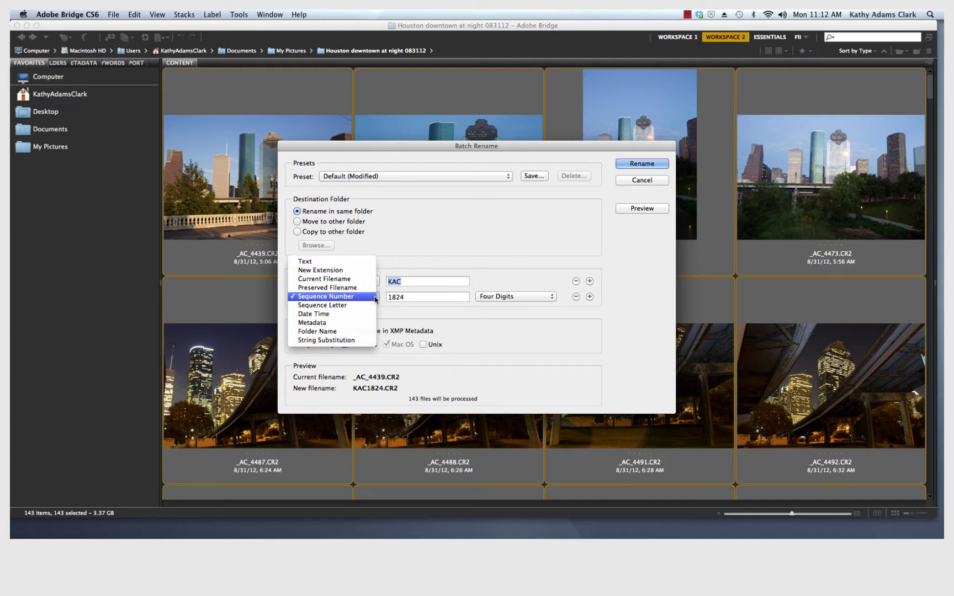
{"action": "left_click", "coordinate": [375, 298]}
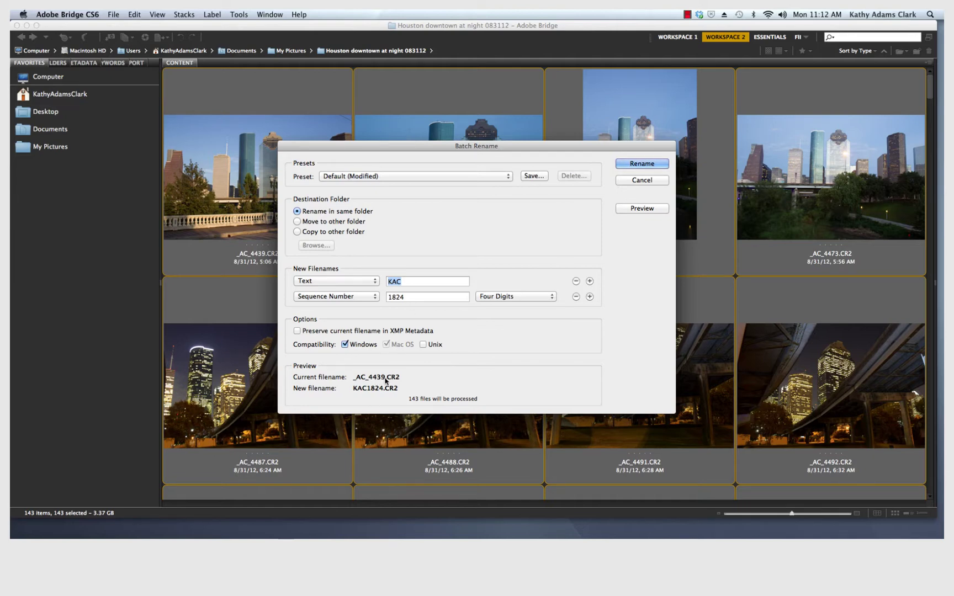
{"action": "left_click", "coordinate": [406, 297]}
{"action": "left_click_drag", "start_coordinate": [407, 297], "coordinate": [387, 297]}
{"action": "type", "text": "4439"}
{"action": "left_click", "coordinate": [625, 165]}
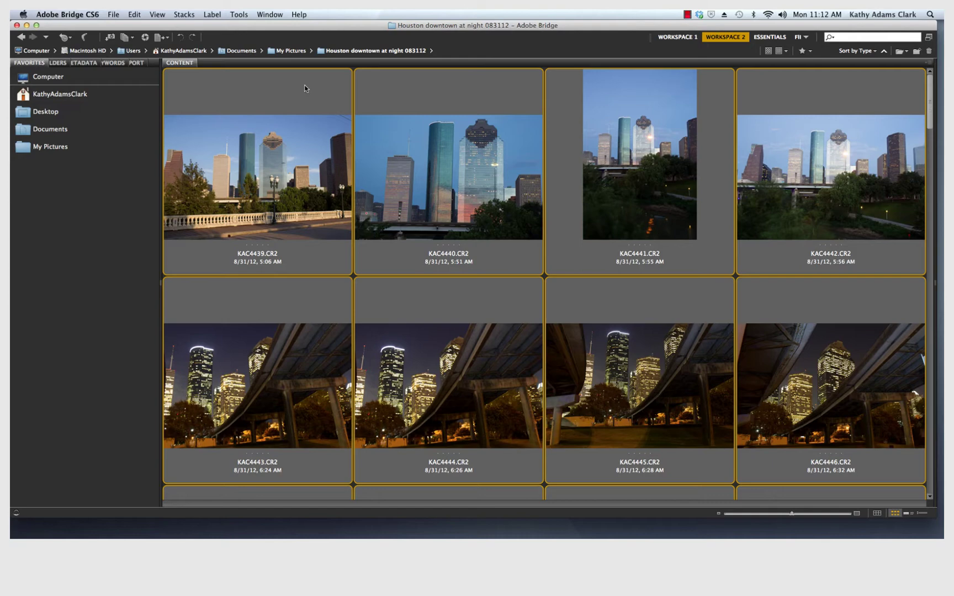
{"action": "scroll", "coordinate": [304, 88], "scroll_direction": "down", "scroll_amount": 8}
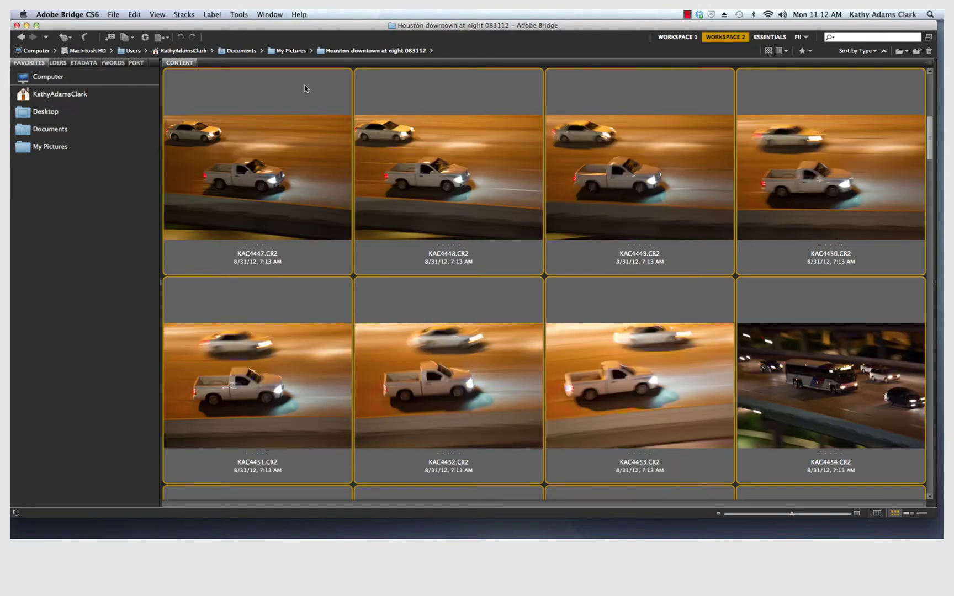
{"action": "scroll", "coordinate": [304, 89], "scroll_direction": "down", "scroll_amount": 3}
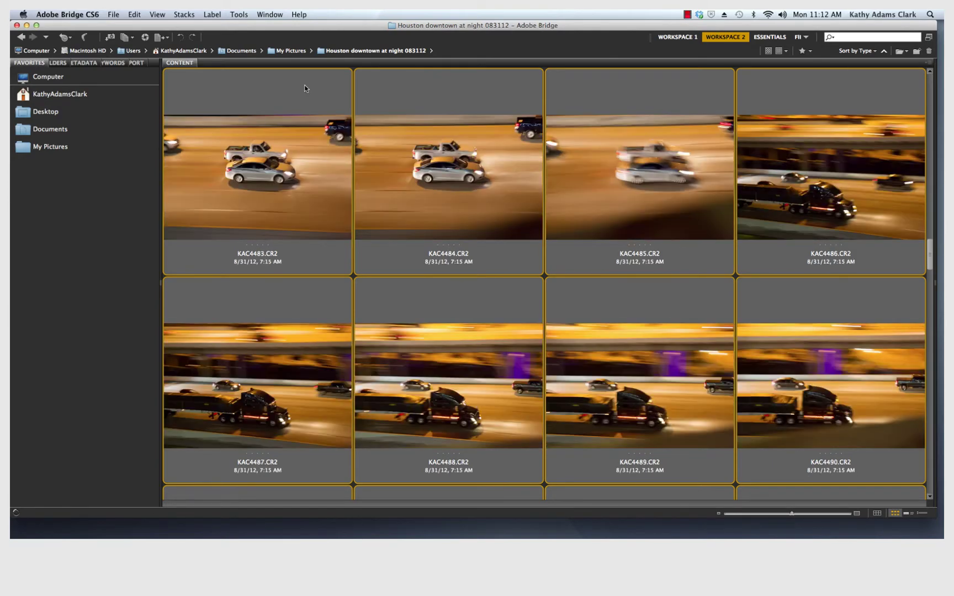
{"action": "scroll", "coordinate": [304, 88], "scroll_direction": "down", "scroll_amount": 7}
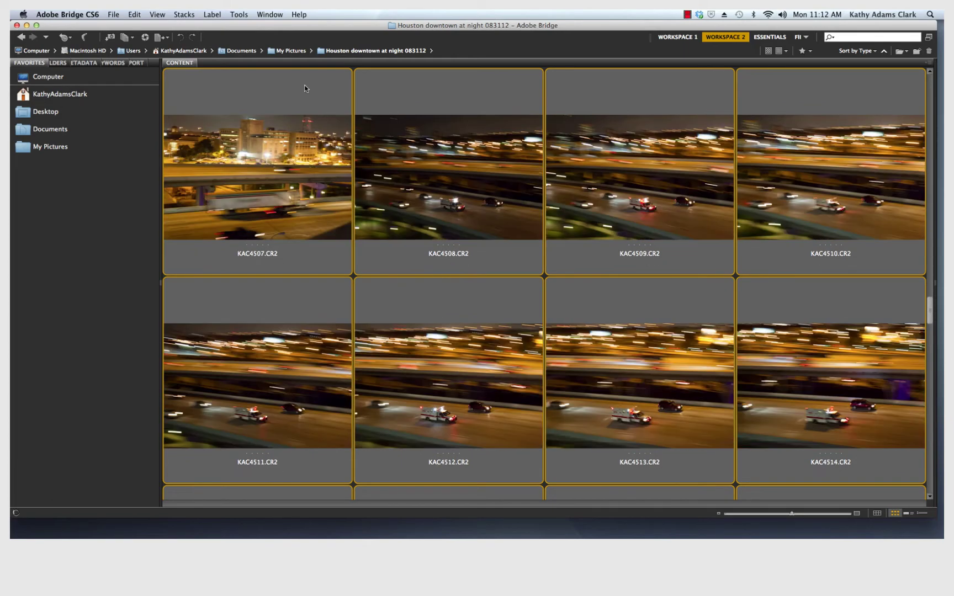
{"action": "scroll", "coordinate": [305, 88], "scroll_direction": "up", "scroll_amount": 18}
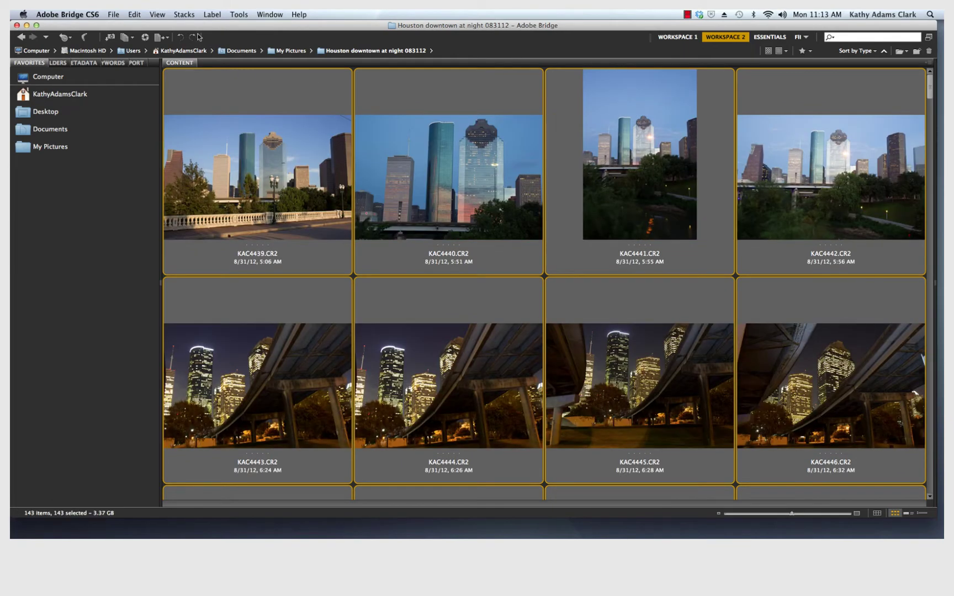
{"action": "left_click", "coordinate": [239, 82]}
- Rename the eight photos KAC4439–KAC4446 to 'Houston Downtown' followed by their preserved filenames
{"action": "scroll", "coordinate": [239, 82], "scroll_direction": "down", "scroll_amount": 5}
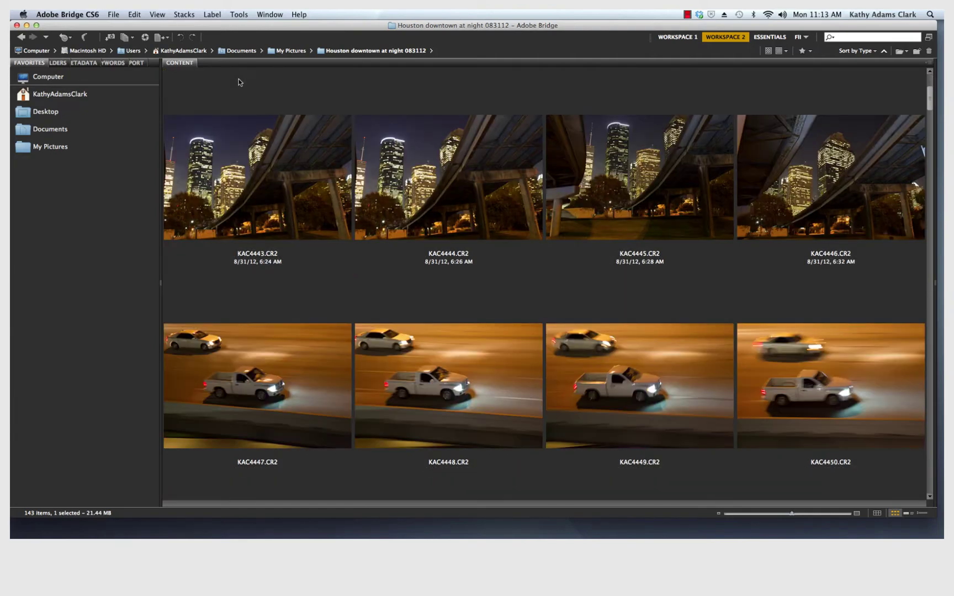
{"action": "left_click", "coordinate": [797, 166], "text": "shift"}
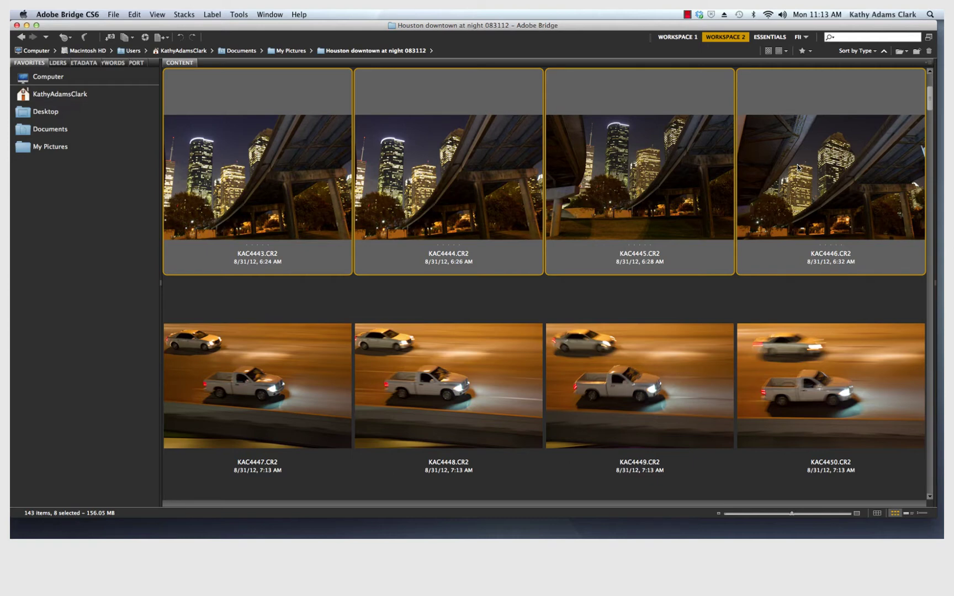
{"action": "right_click", "coordinate": [797, 167]}
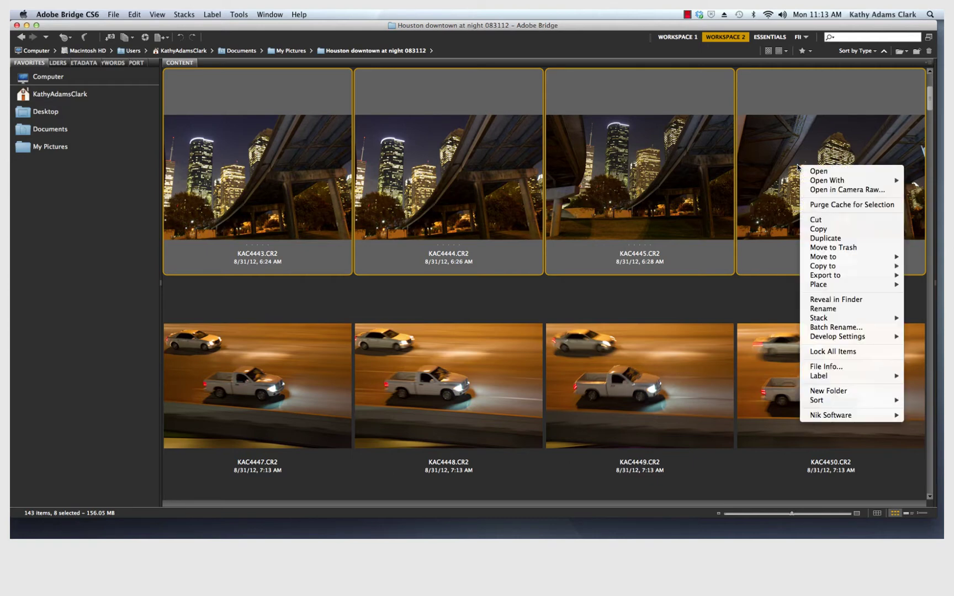
{"action": "left_click", "coordinate": [832, 326]}
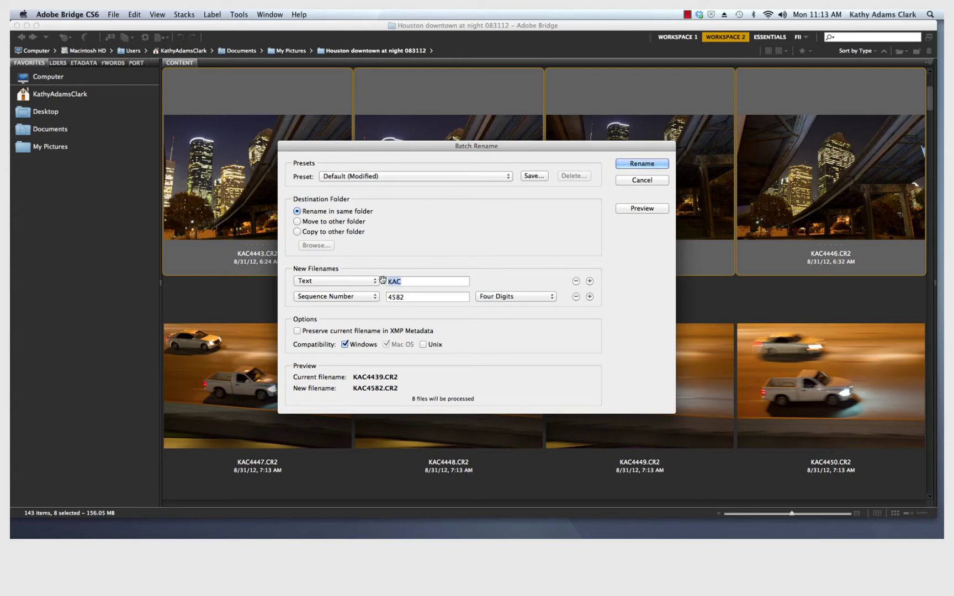
{"action": "type", "text": "Housston"}
{"action": "key", "text": "BackSpace"}
{"action": "key", "text": "BackSpace"}
{"action": "type", "text": "ton Downto"}
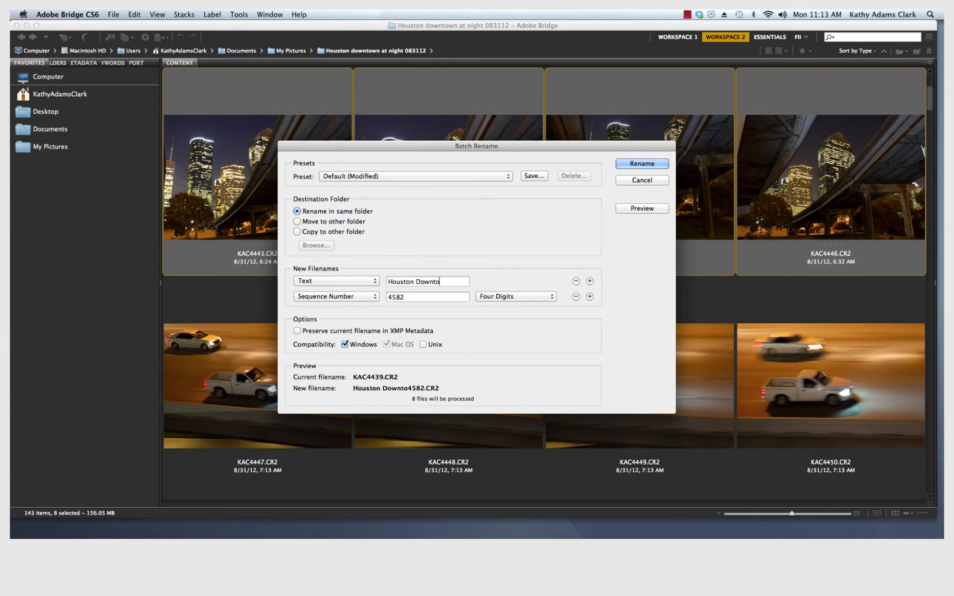
{"action": "type", "text": "wn"}
{"action": "left_click", "coordinate": [374, 298]}
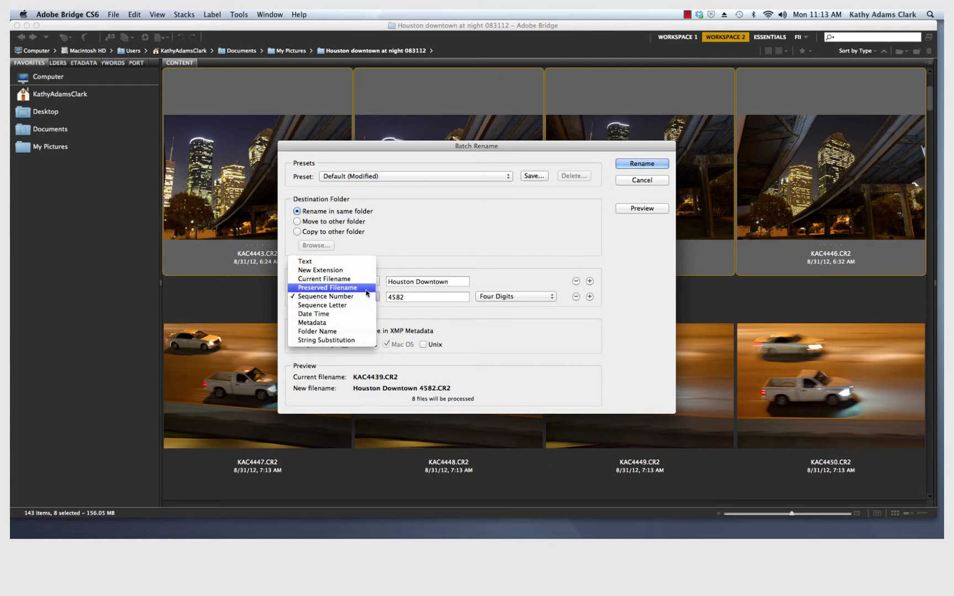
{"action": "left_click", "coordinate": [367, 288]}
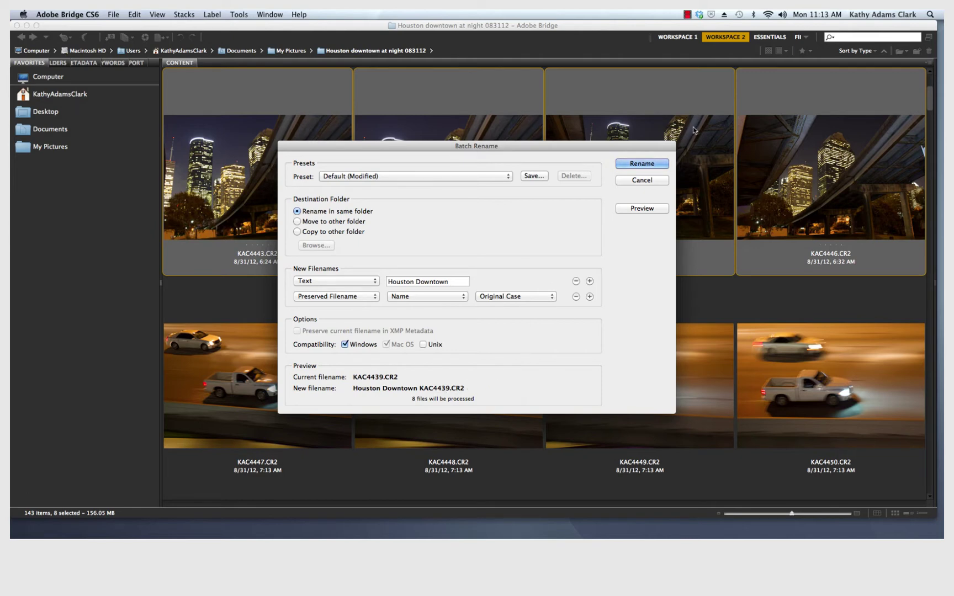
{"action": "left_click", "coordinate": [641, 163]}
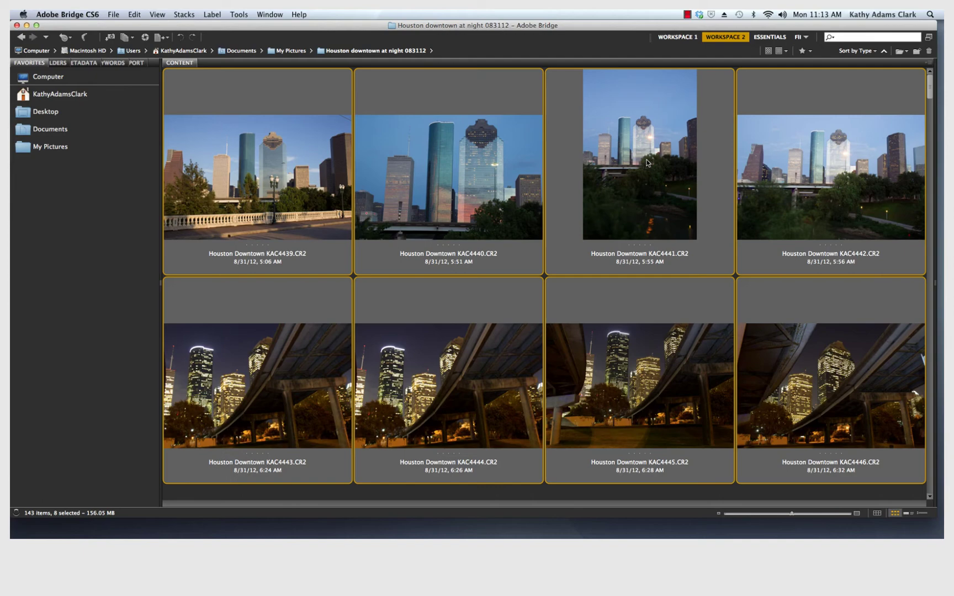
- Select the 135 shots from KAC4447 onward and prefix 'Panning Traffic' to their preserved filenames
{"action": "left_click_drag", "start_coordinate": [930, 87], "coordinate": [922, 106]}
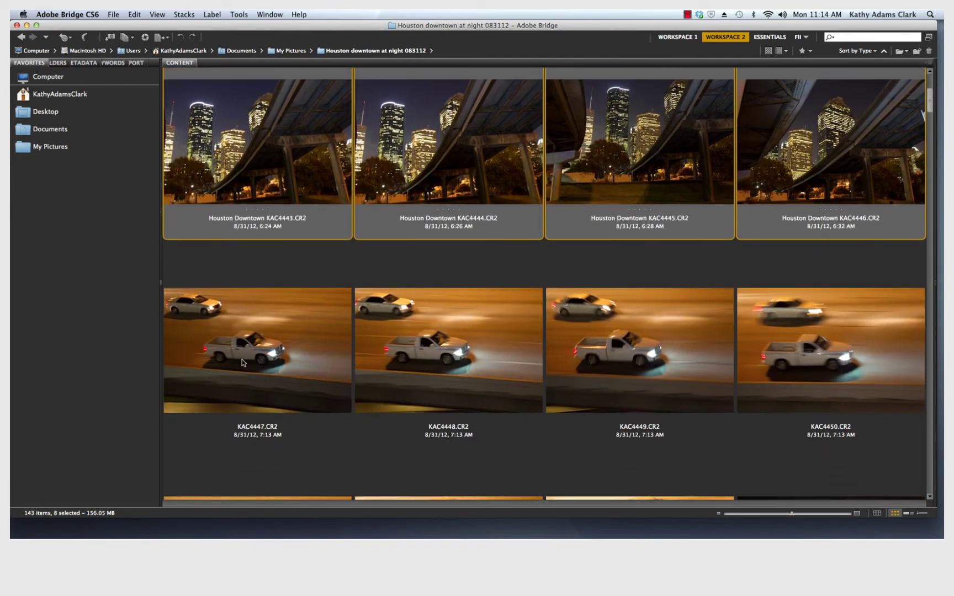
{"action": "left_click", "coordinate": [244, 363]}
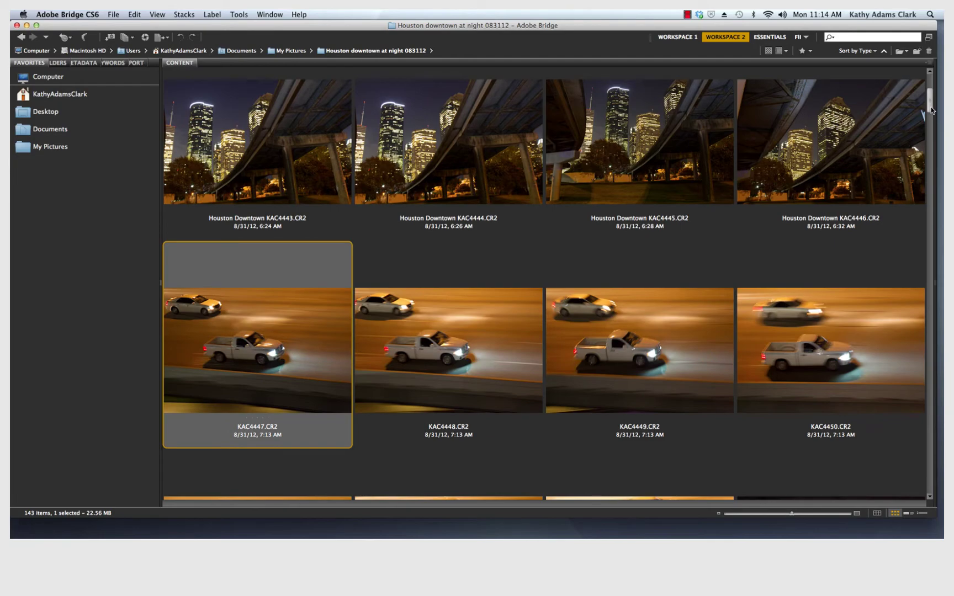
{"action": "left_click_drag", "start_coordinate": [932, 110], "coordinate": [927, 491]}
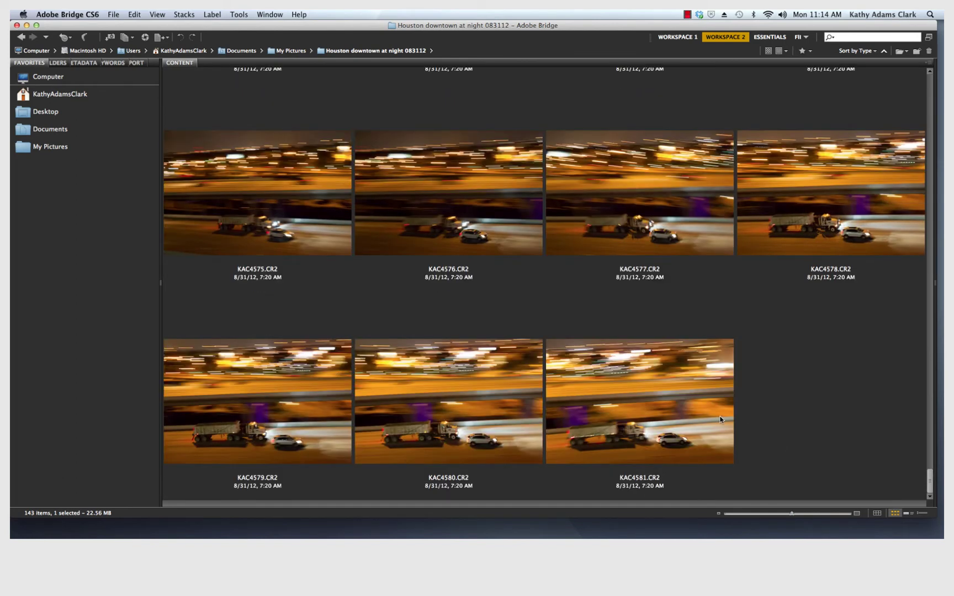
{"action": "key", "text": "super+a"}
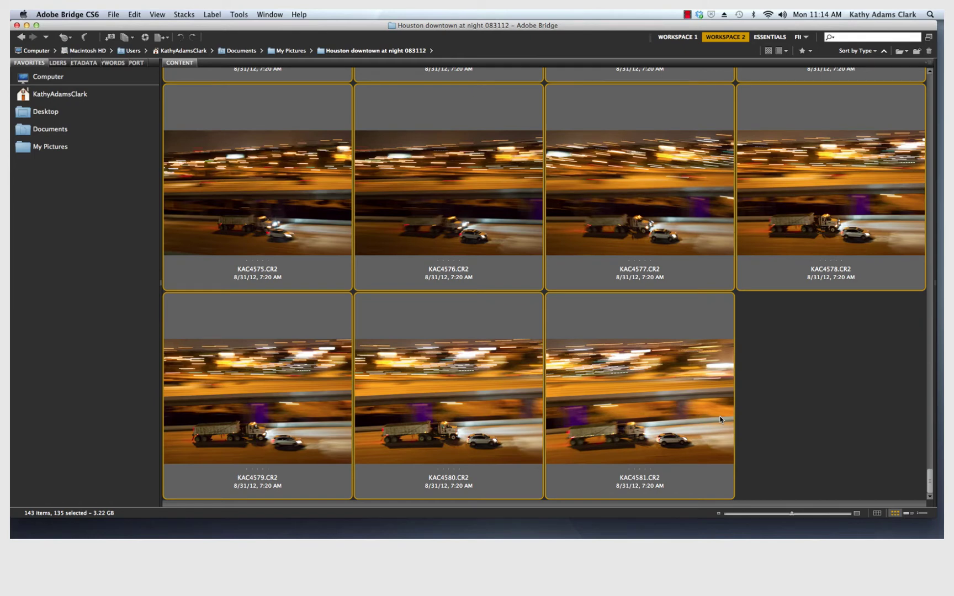
{"action": "right_click", "coordinate": [698, 392]}
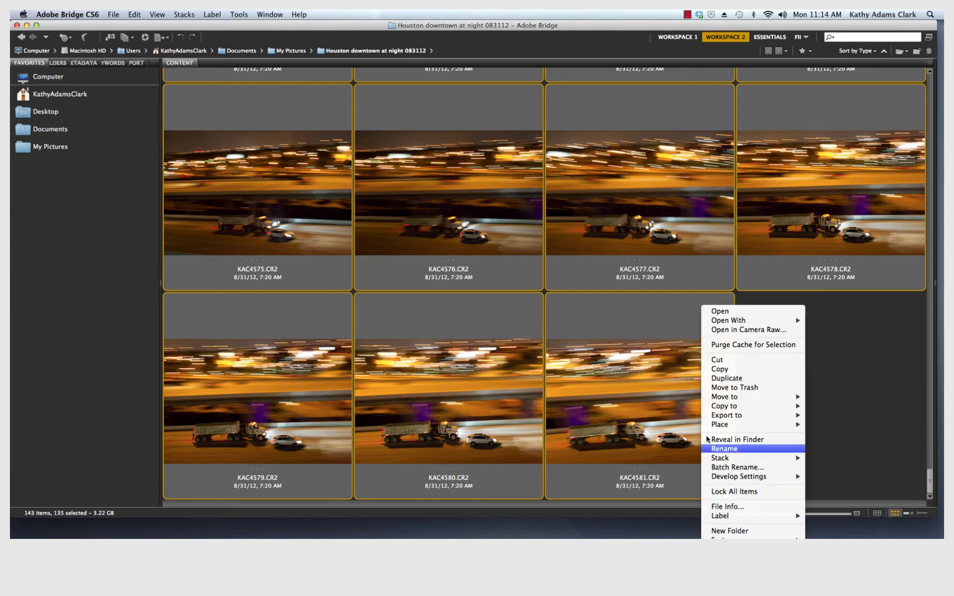
{"action": "left_click", "coordinate": [719, 467]}
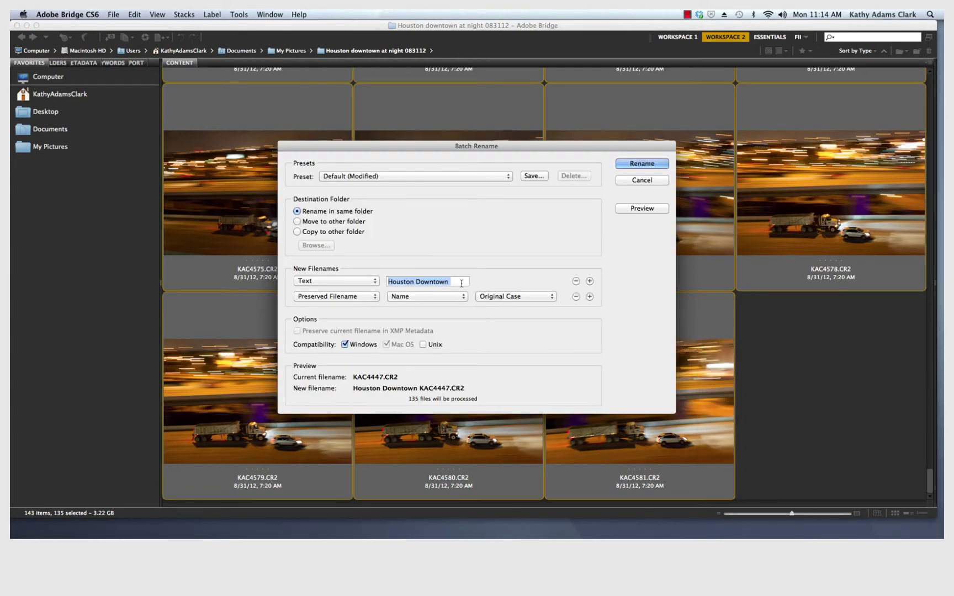
{"action": "type", "text": "Panning Tra"}
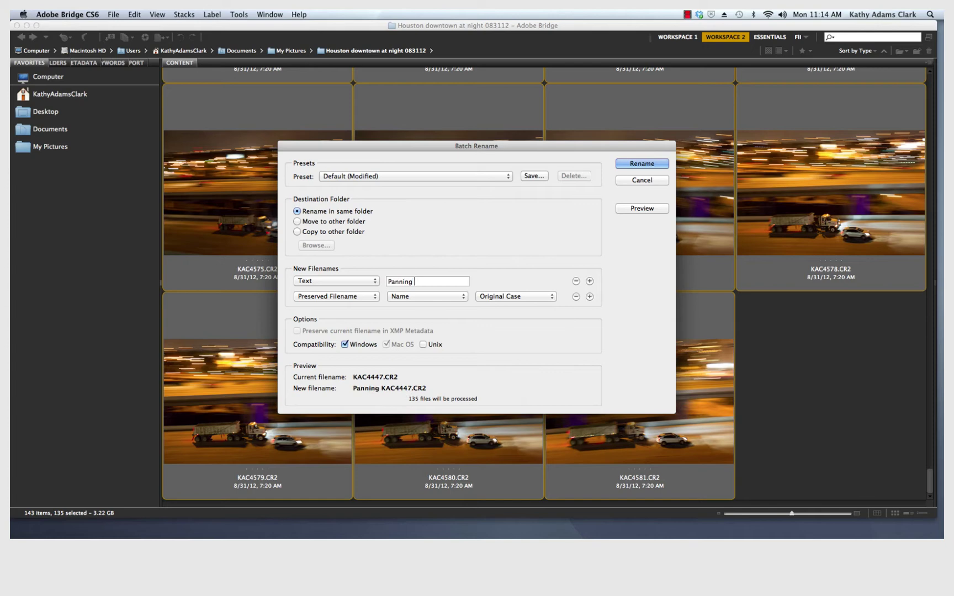
{"action": "type", "text": "ffic"}
{"action": "left_click", "coordinate": [634, 163]}
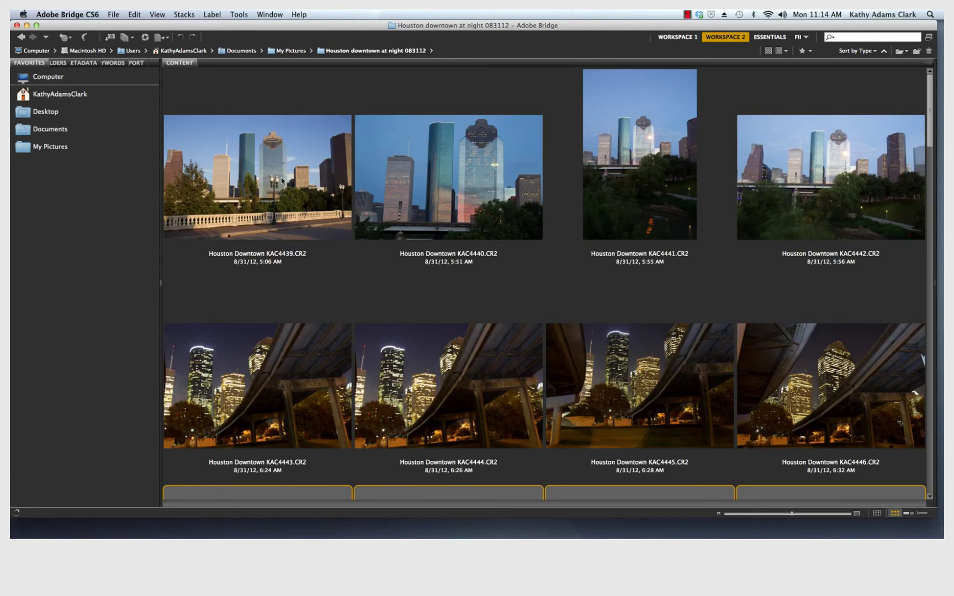
{"action": "scroll", "coordinate": [281, 180], "scroll_direction": "down", "scroll_amount": 10}
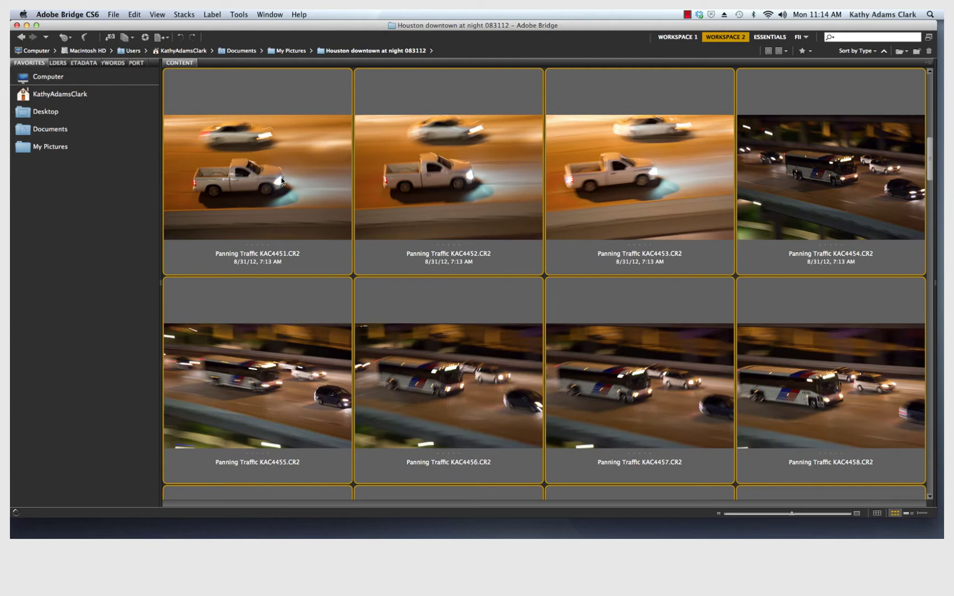
{"action": "scroll", "coordinate": [282, 180], "scroll_direction": "down", "scroll_amount": 12}
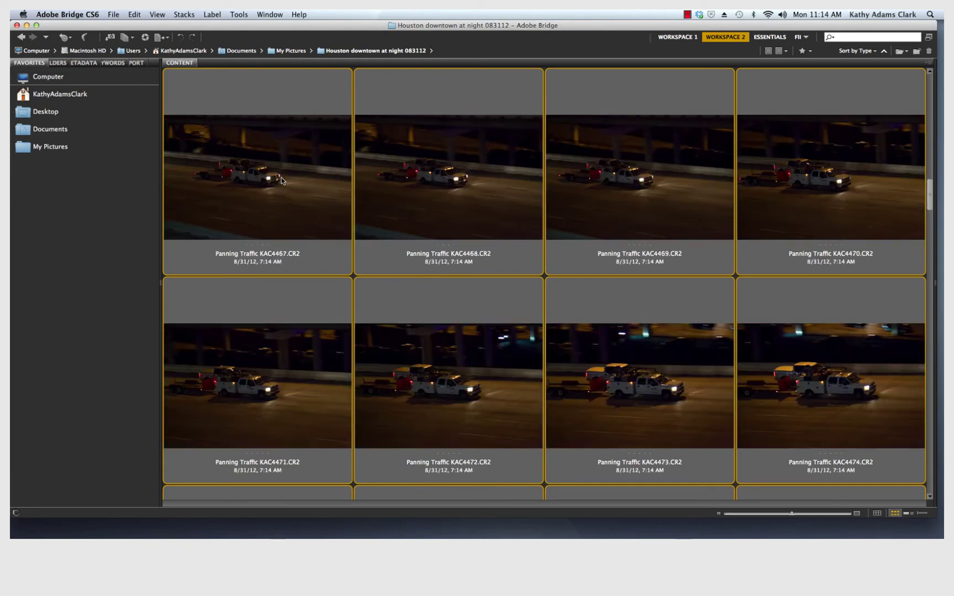
{"action": "scroll", "coordinate": [281, 179], "scroll_direction": "up", "scroll_amount": 18}
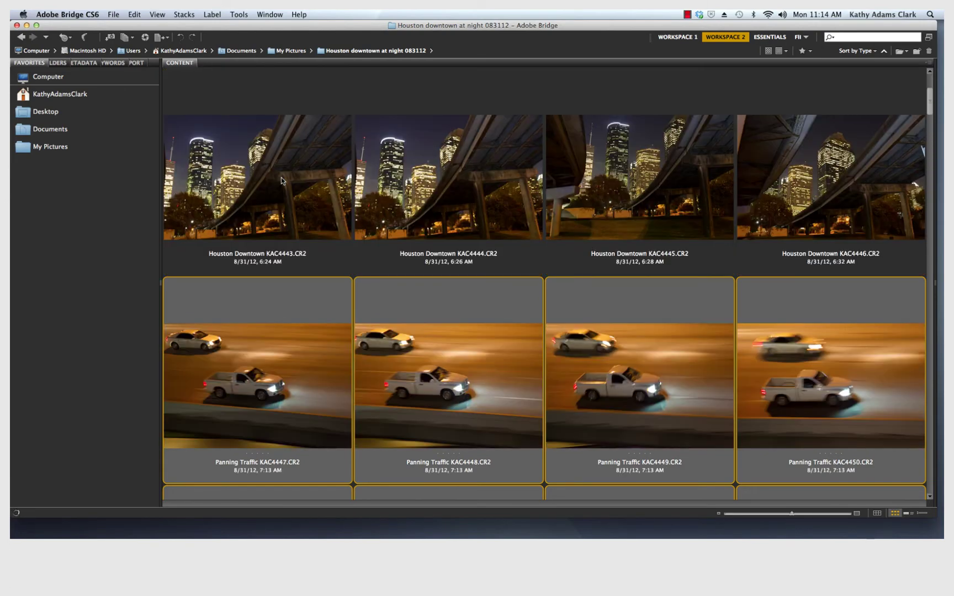
{"action": "scroll", "coordinate": [280, 177], "scroll_direction": "up", "scroll_amount": 3}
{"action": "left_click", "coordinate": [251, 81]}
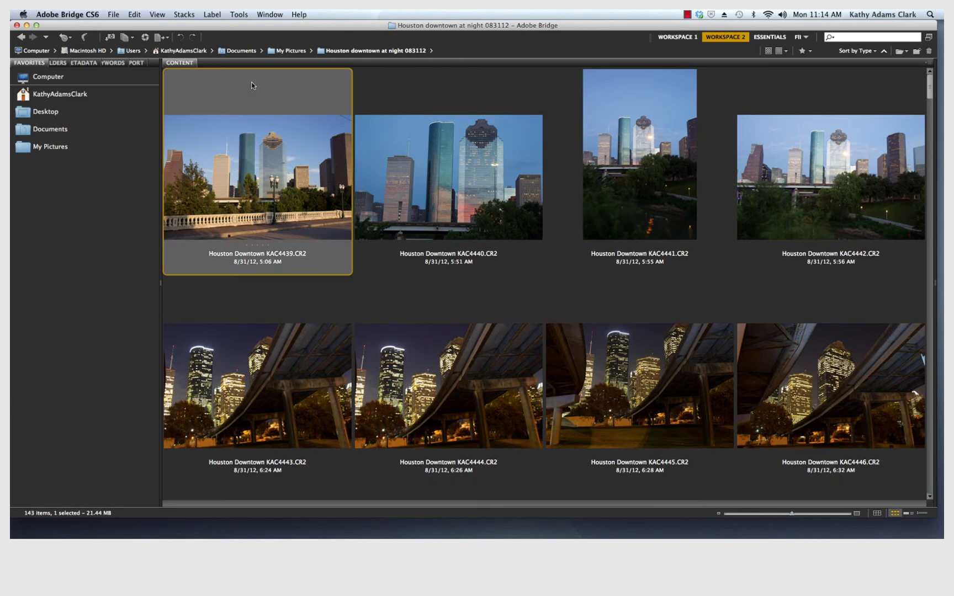
- Select all 143 photos and replace their metadata with the saved copyright template
{"action": "left_click", "coordinate": [136, 15]}
{"action": "left_click", "coordinate": [165, 85]}
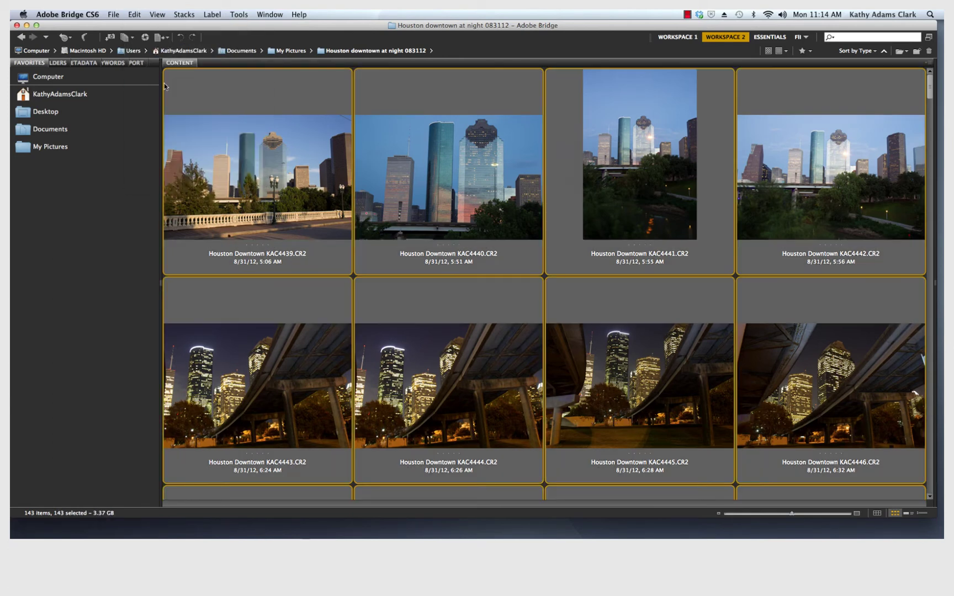
{"action": "left_click", "coordinate": [85, 63]}
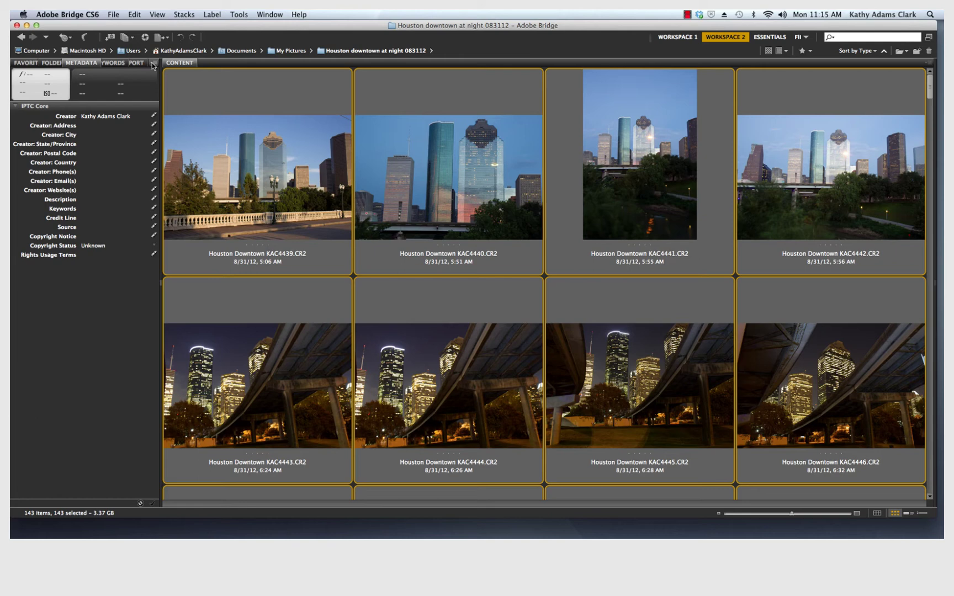
{"action": "left_click", "coordinate": [152, 64]}
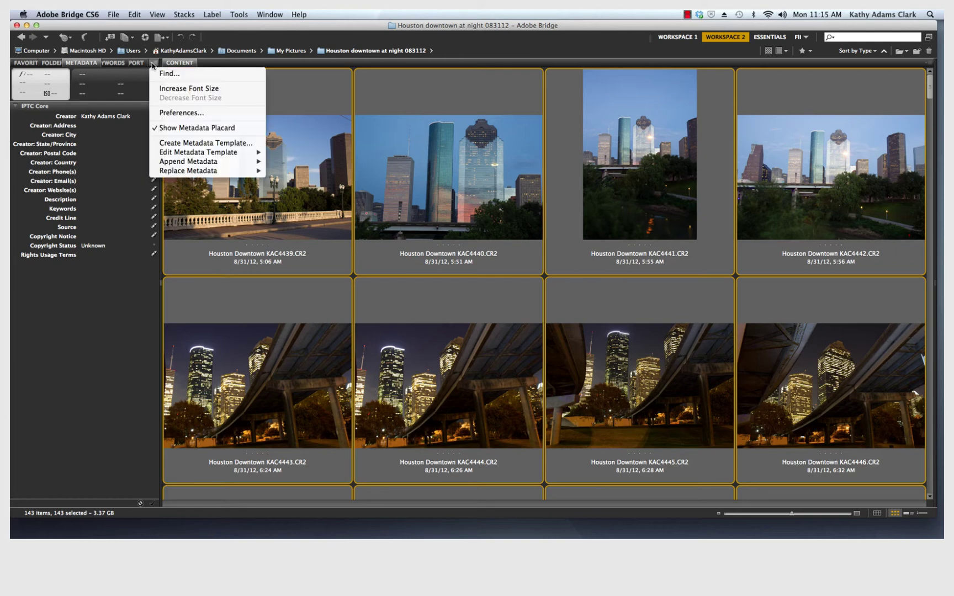
{"action": "mouse_move", "coordinate": [205, 174]}
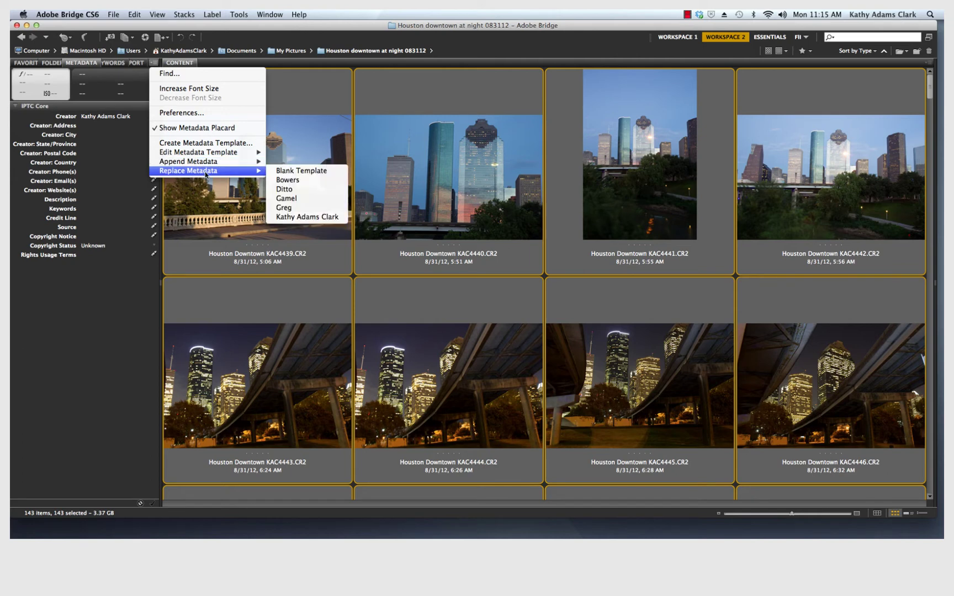
{"action": "left_click", "coordinate": [307, 217]}
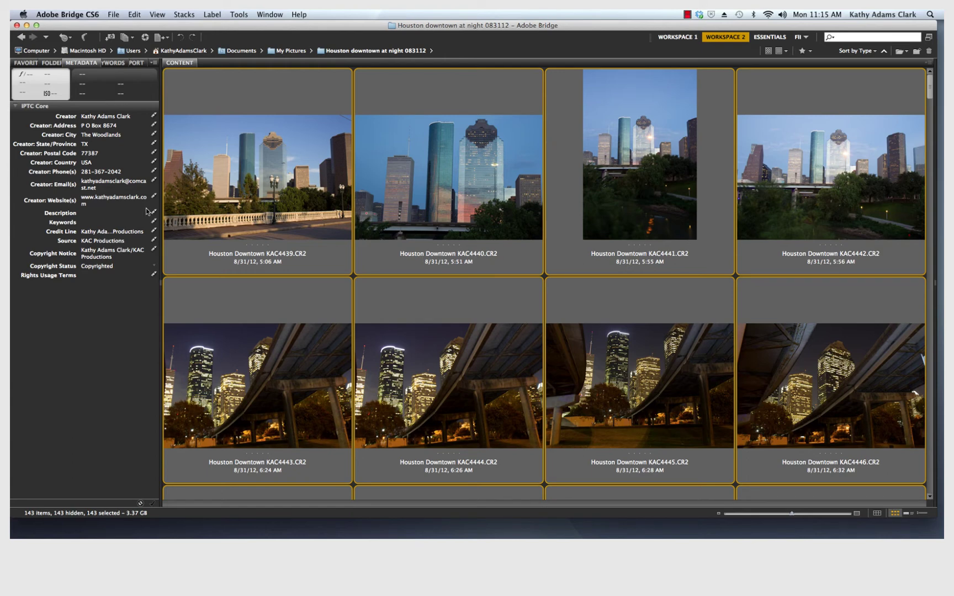
- Select the eight skyline photos KAC4439–KAC4446 and give them the description 'Skyline of downtown Houston, Texas.'
{"action": "left_click", "coordinate": [271, 77]}
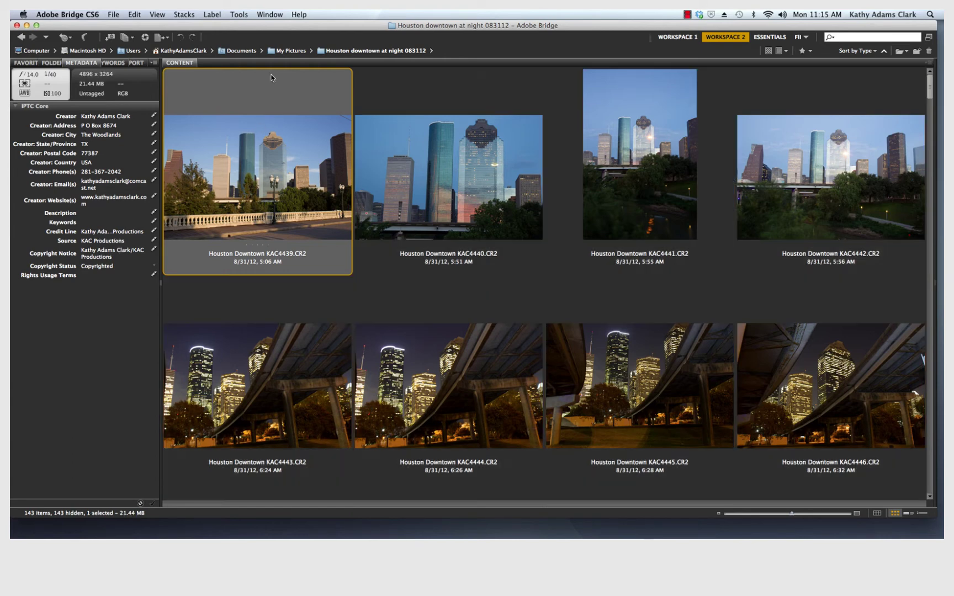
{"action": "scroll", "coordinate": [270, 78], "scroll_direction": "down", "scroll_amount": 3}
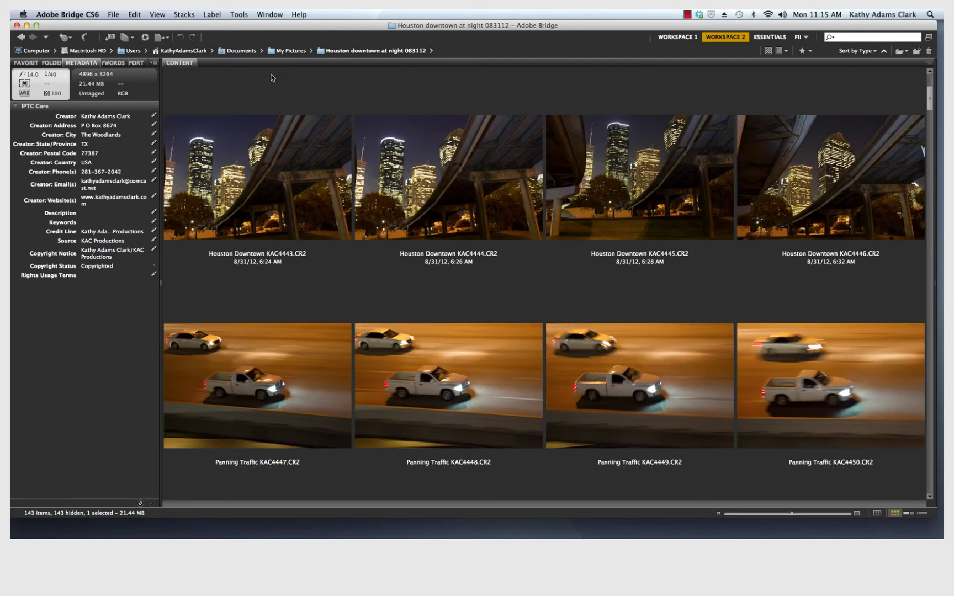
{"action": "left_click", "coordinate": [783, 169], "text": "shift"}
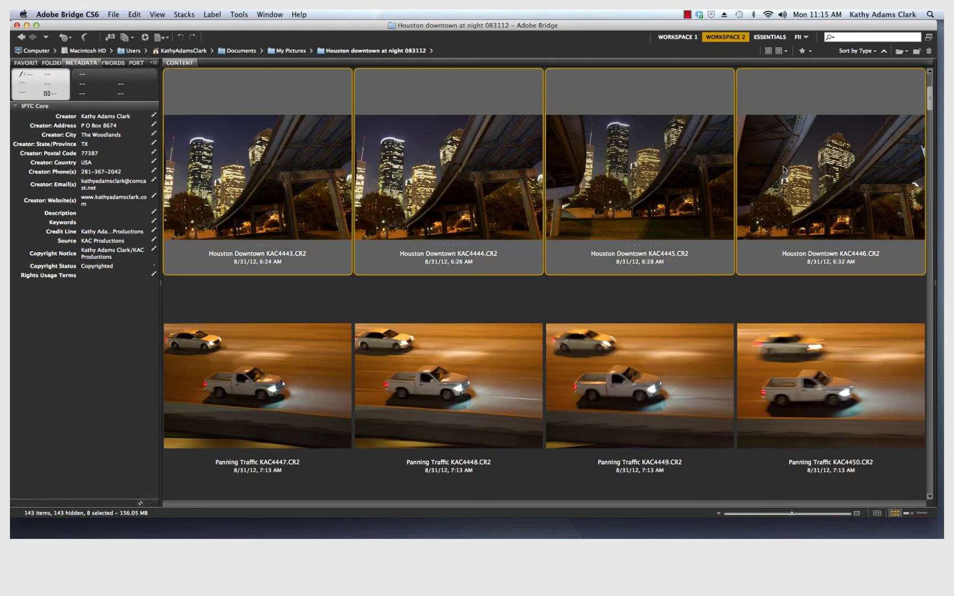
{"action": "left_click", "coordinate": [92, 213]}
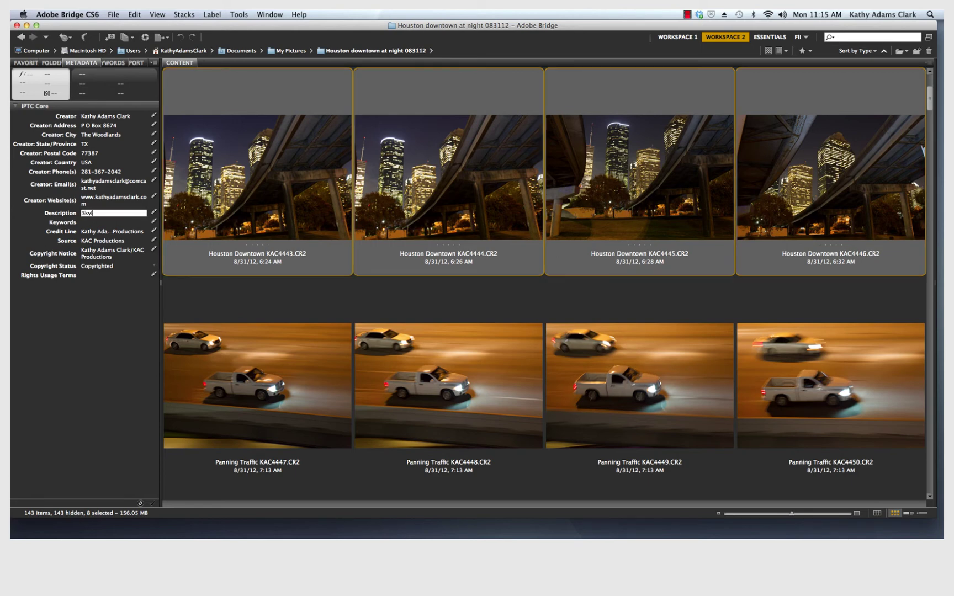
{"action": "type", "text": "Skyline of downtown Houston, Texas."}
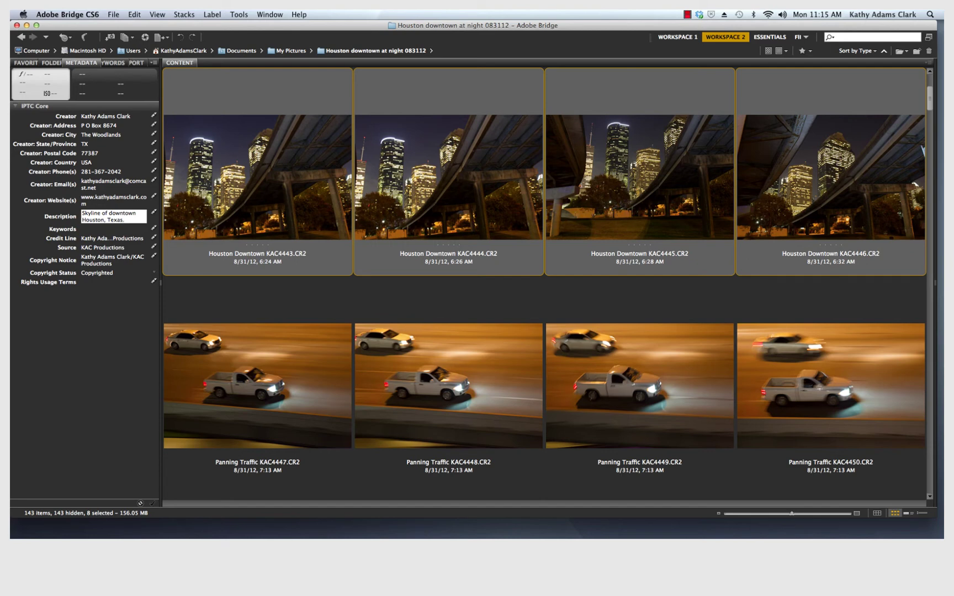
- Add the keywords Houston, Texas, downtown and apply the metadata
{"action": "left_click", "coordinate": [113, 229]}
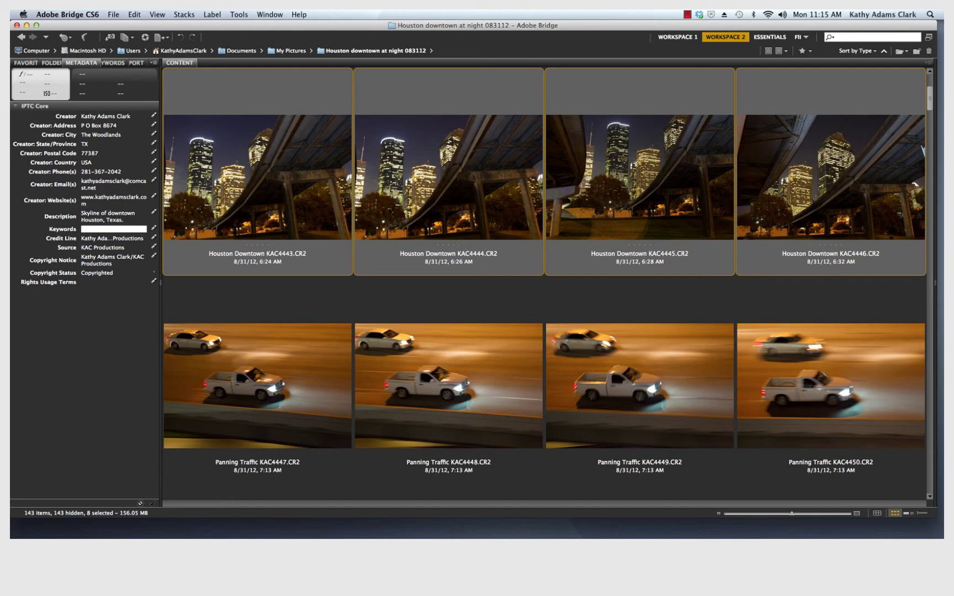
{"action": "type", "text": "Houston, Texas, downton"}
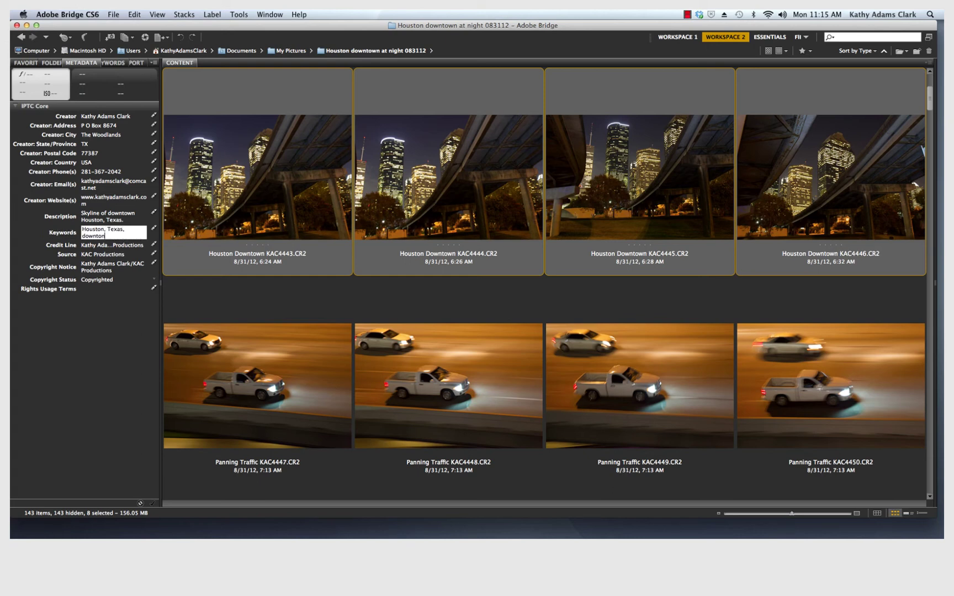
{"action": "key", "text": "BackSpace"}
{"action": "key", "text": "BackSpace"}
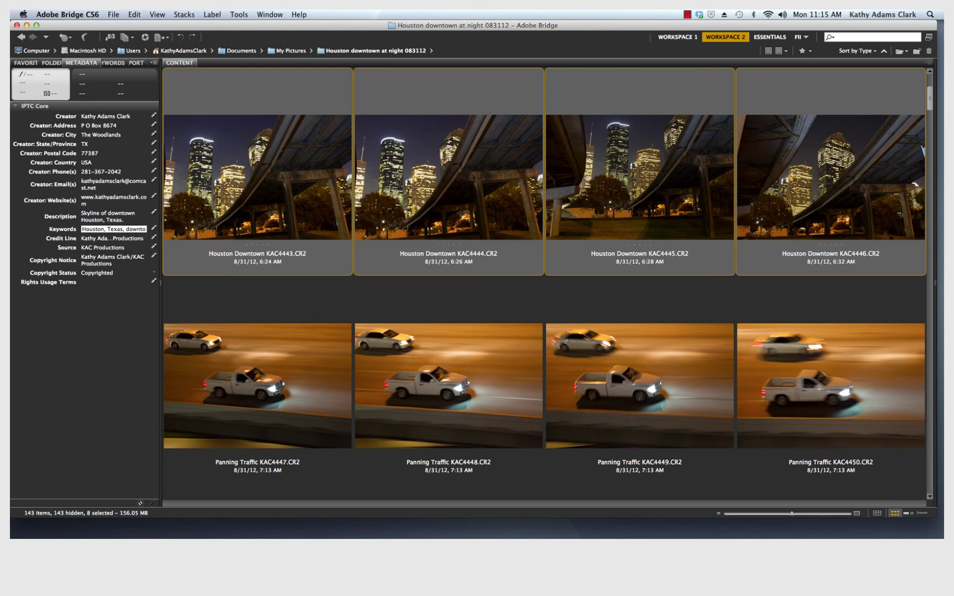
{"action": "type", "text": "wn,"}
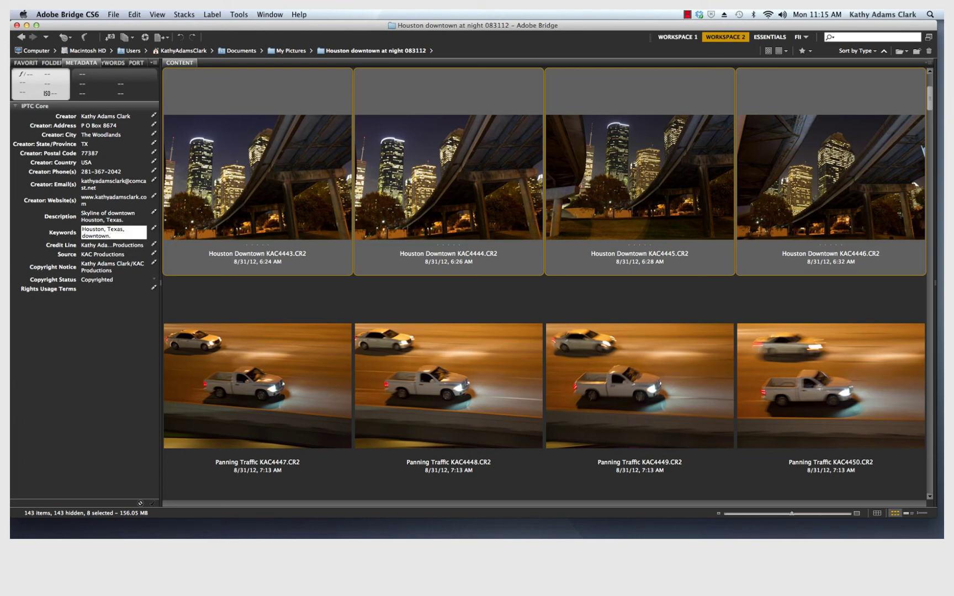
{"action": "left_click", "coordinate": [155, 505]}
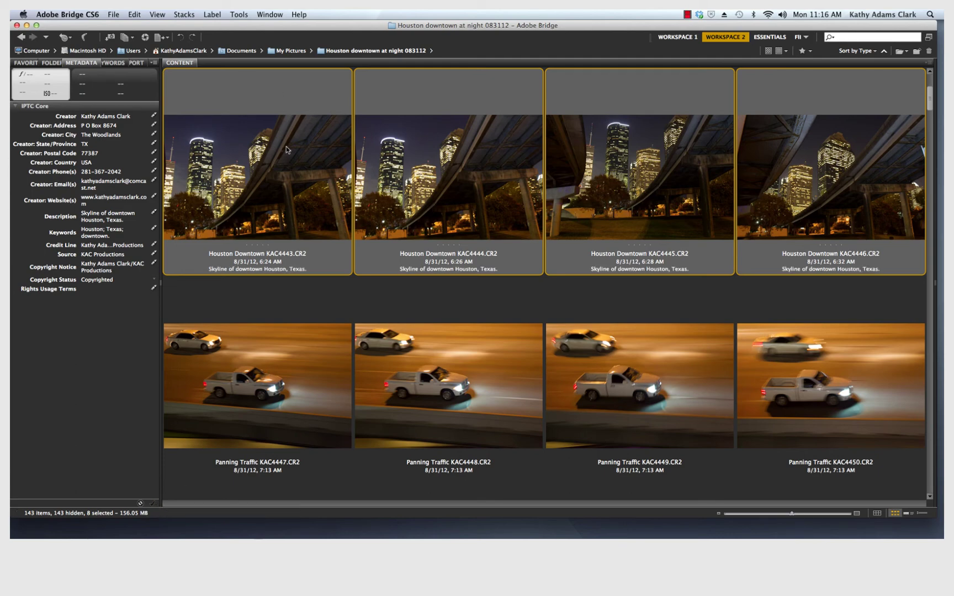
- Select every Panning Traffic photo and apply the description 'Panning traffic at night.'
{"action": "scroll", "coordinate": [286, 149], "scroll_direction": "up", "scroll_amount": 3}
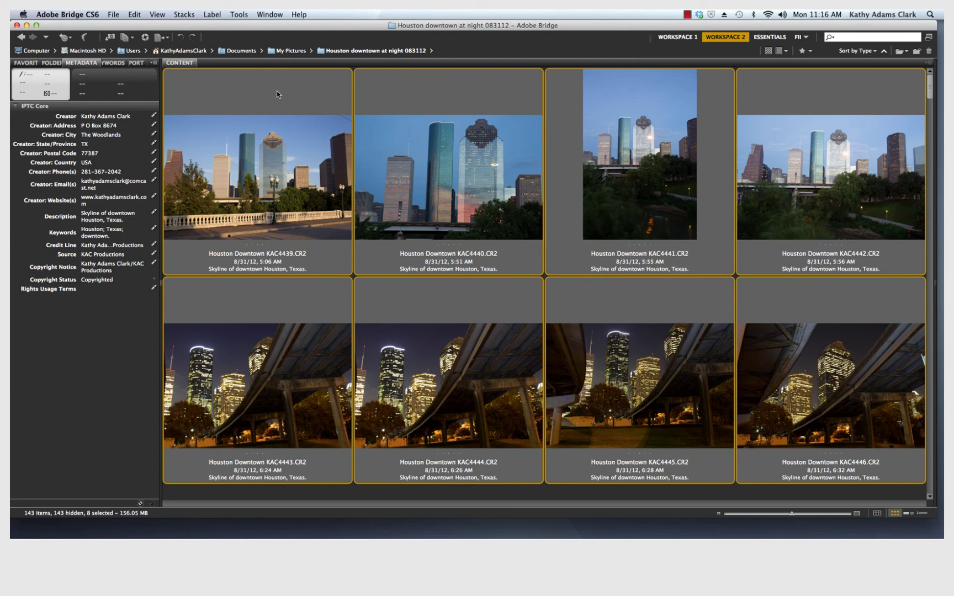
{"action": "scroll", "coordinate": [277, 90], "scroll_direction": "down", "scroll_amount": 3}
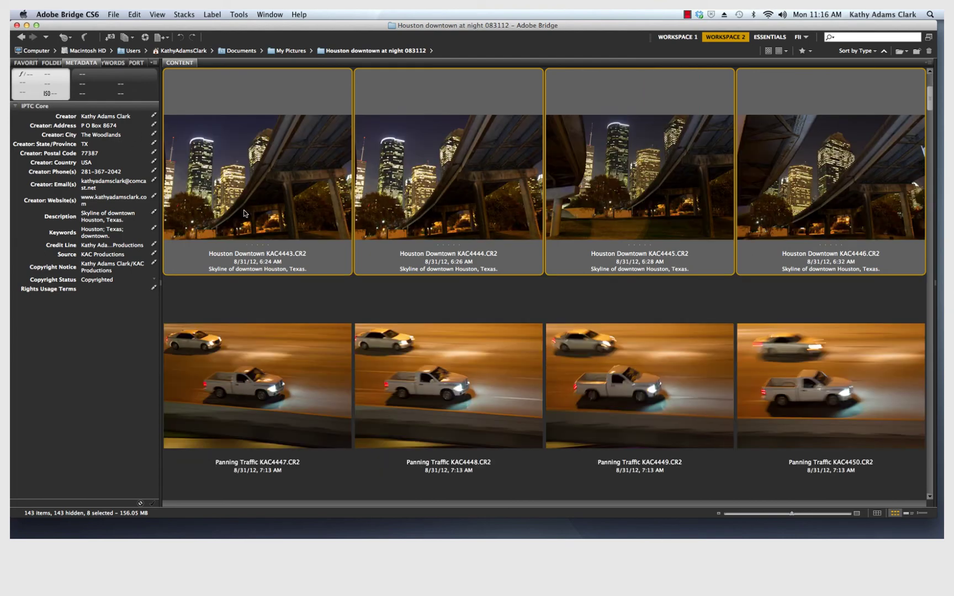
{"action": "left_click", "coordinate": [306, 348]}
{"action": "scroll", "coordinate": [306, 349], "scroll_direction": "down", "scroll_amount": 20}
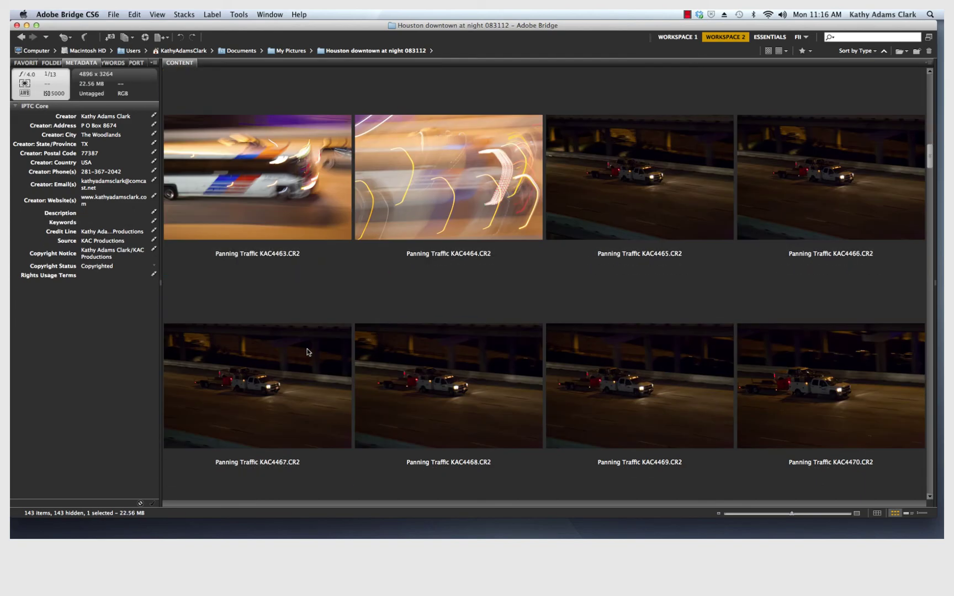
{"action": "scroll", "coordinate": [307, 351], "scroll_direction": "down", "scroll_amount": 20}
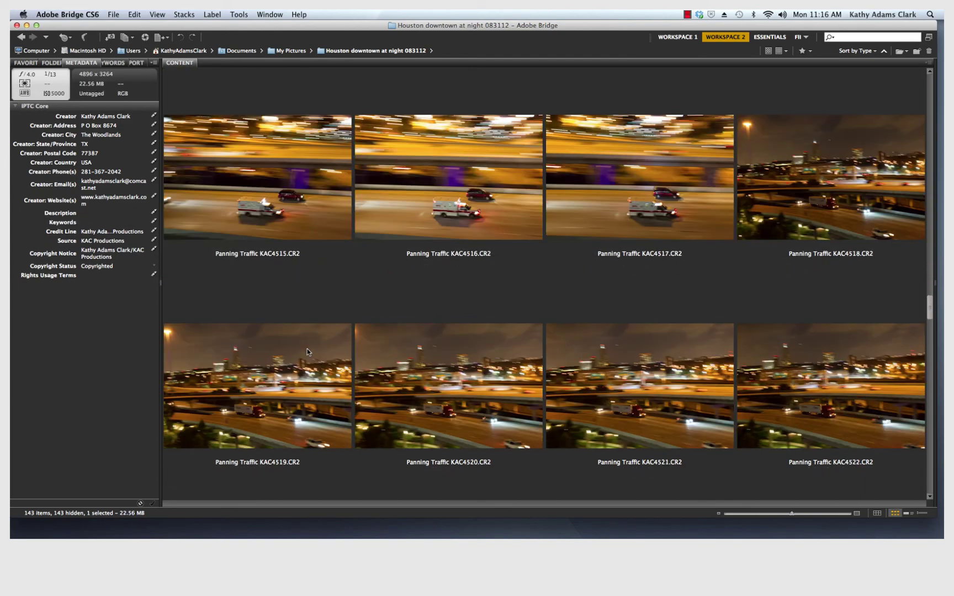
{"action": "scroll", "coordinate": [307, 351], "scroll_direction": "down", "scroll_amount": 20}
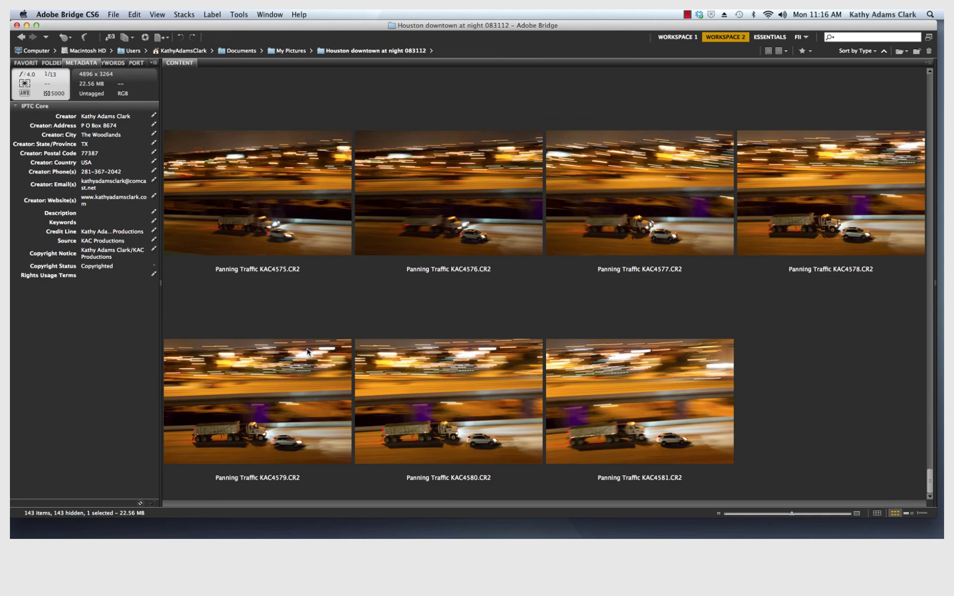
{"action": "key", "text": "super+a"}
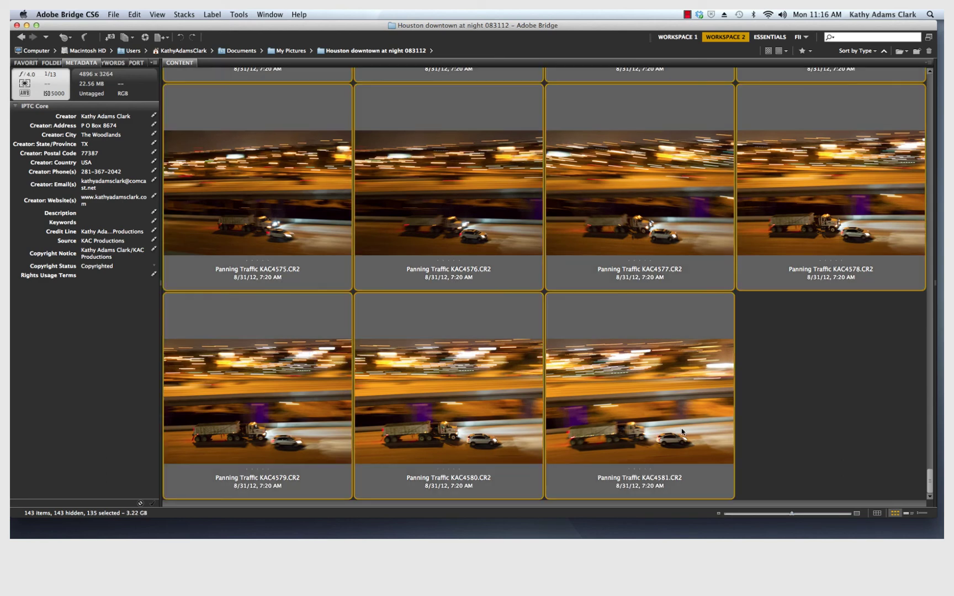
{"action": "left_click", "coordinate": [96, 214]}
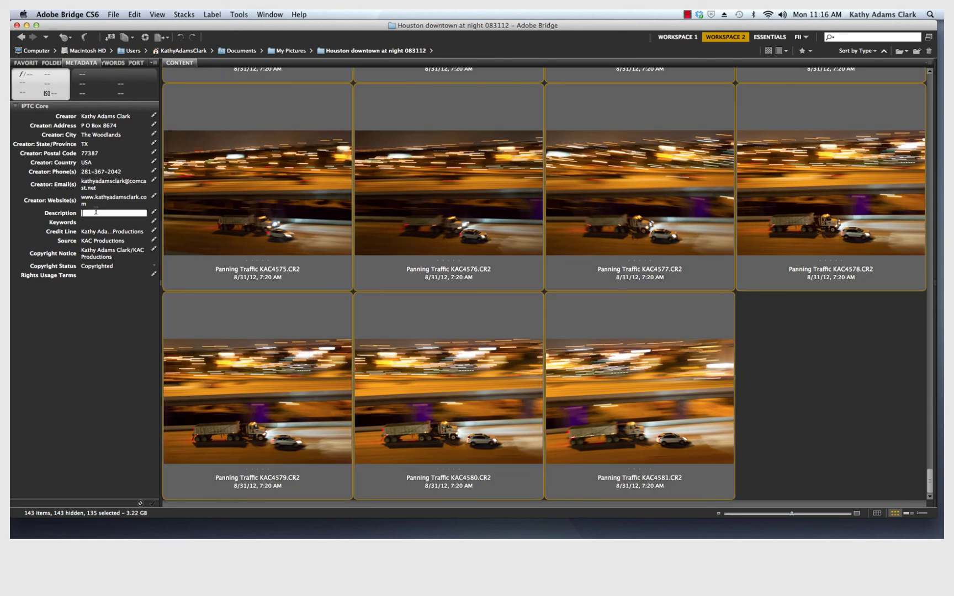
{"action": "type", "text": "Panning traffic at night."}
{"action": "left_click", "coordinate": [151, 503]}
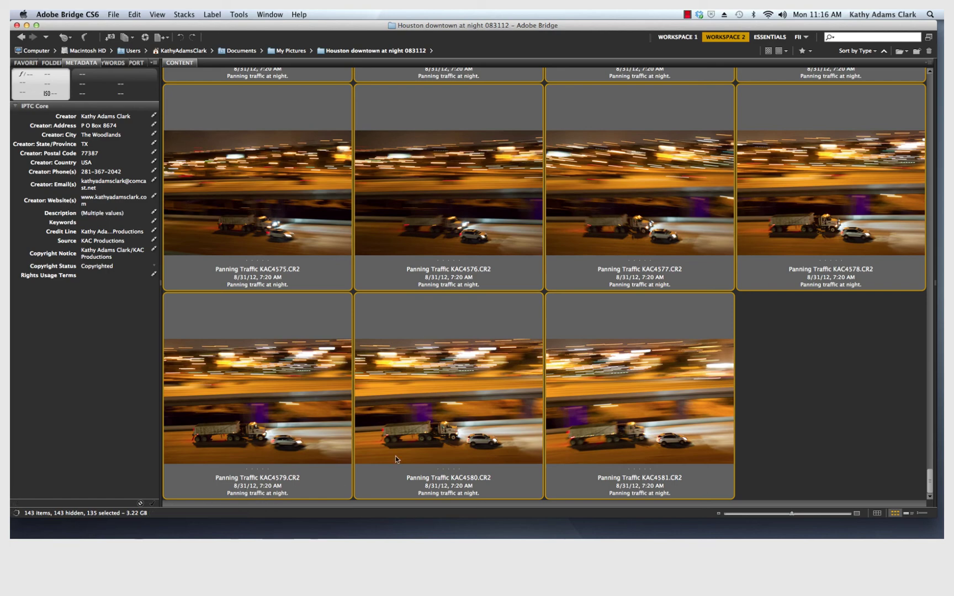
- Delete the blurry traffic shots KAC4544, KAC4464 and KAC4463 to the Trash
{"action": "scroll", "coordinate": [395, 456], "scroll_direction": "up", "scroll_amount": 5}
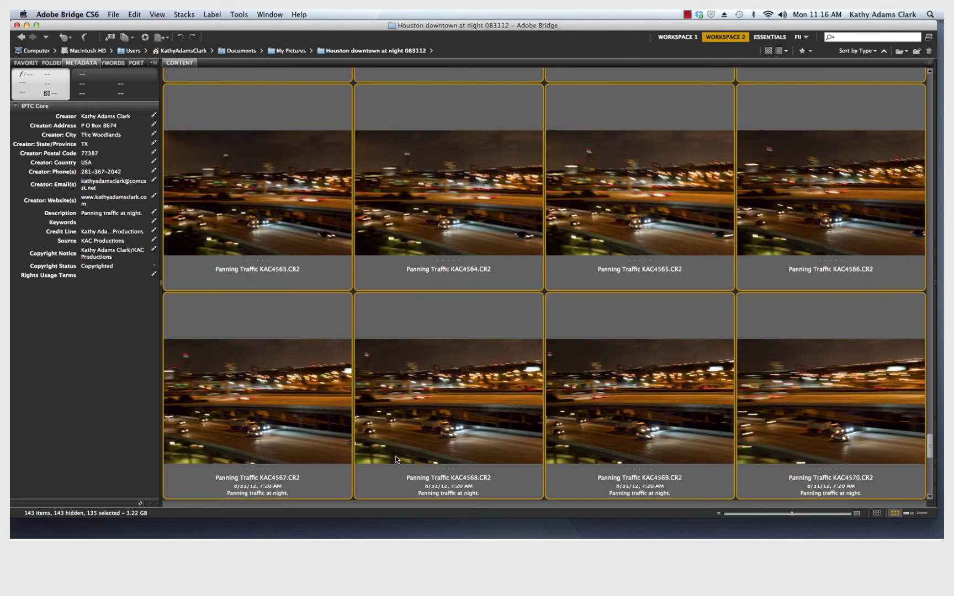
{"action": "scroll", "coordinate": [395, 456], "scroll_direction": "up", "scroll_amount": 5}
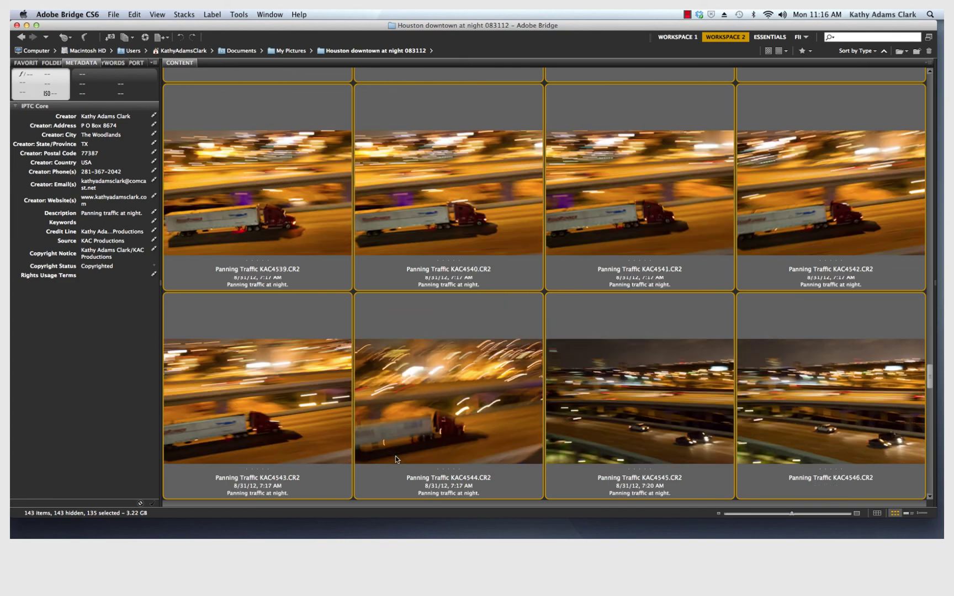
{"action": "left_click", "coordinate": [435, 411]}
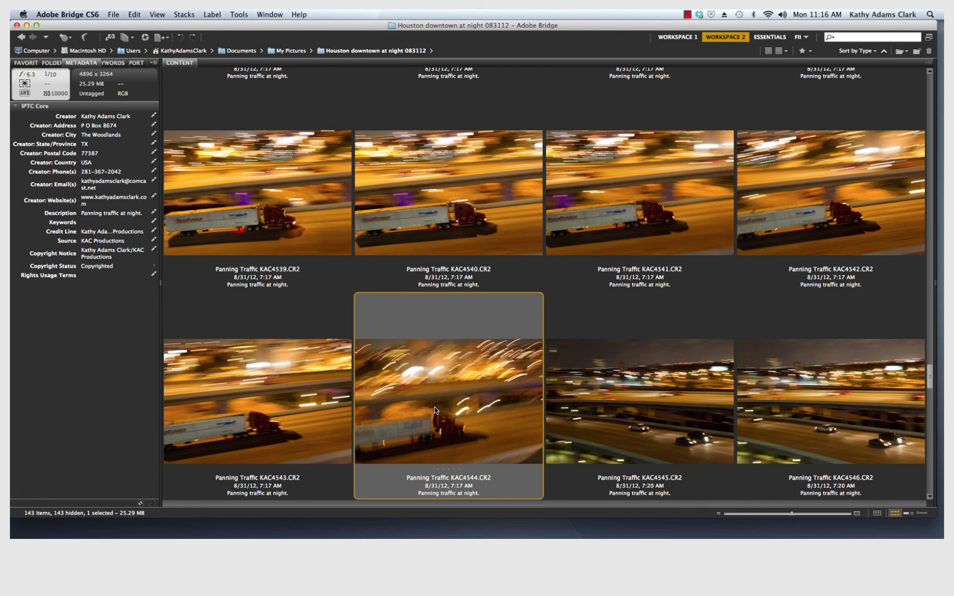
{"action": "key", "text": "super+BackSpace"}
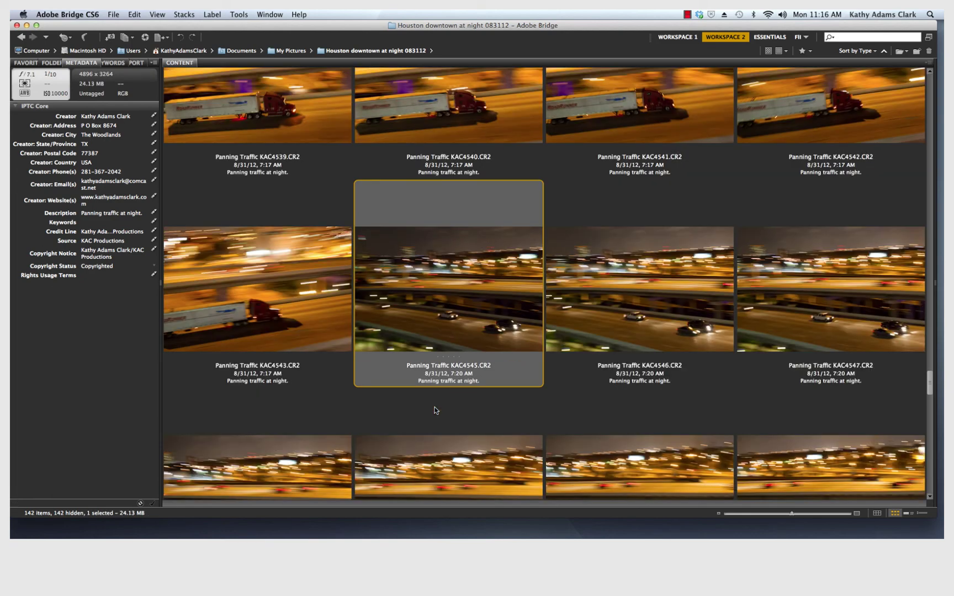
{"action": "scroll", "coordinate": [434, 406], "scroll_direction": "up", "scroll_amount": 5}
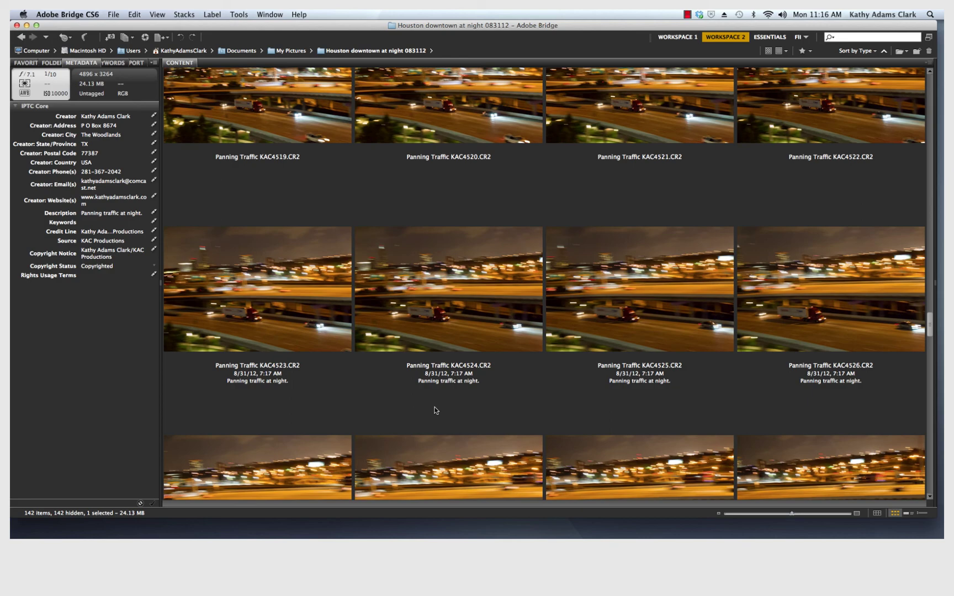
{"action": "scroll", "coordinate": [435, 409], "scroll_direction": "up", "scroll_amount": 10}
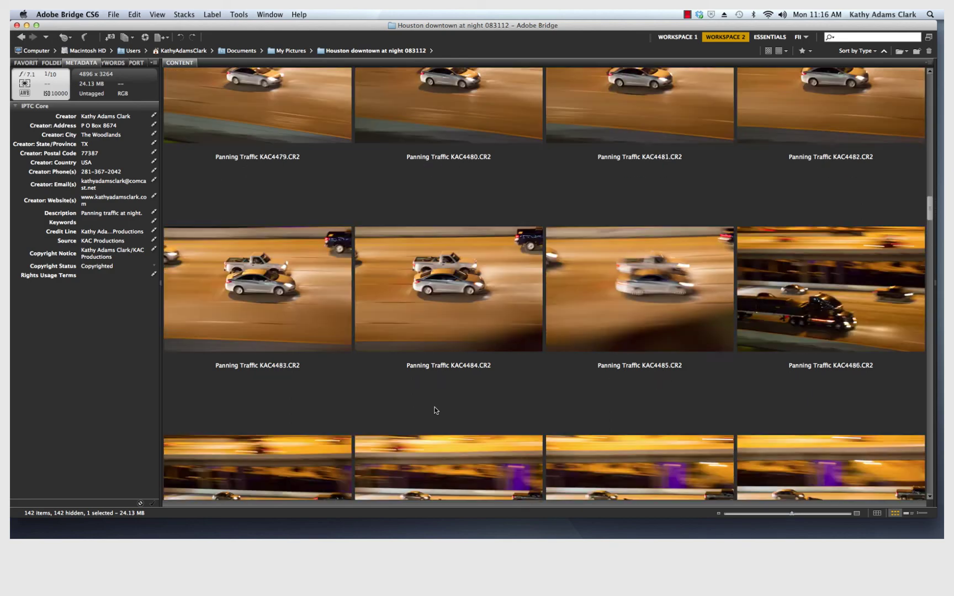
{"action": "scroll", "coordinate": [435, 407], "scroll_direction": "up", "scroll_amount": 8}
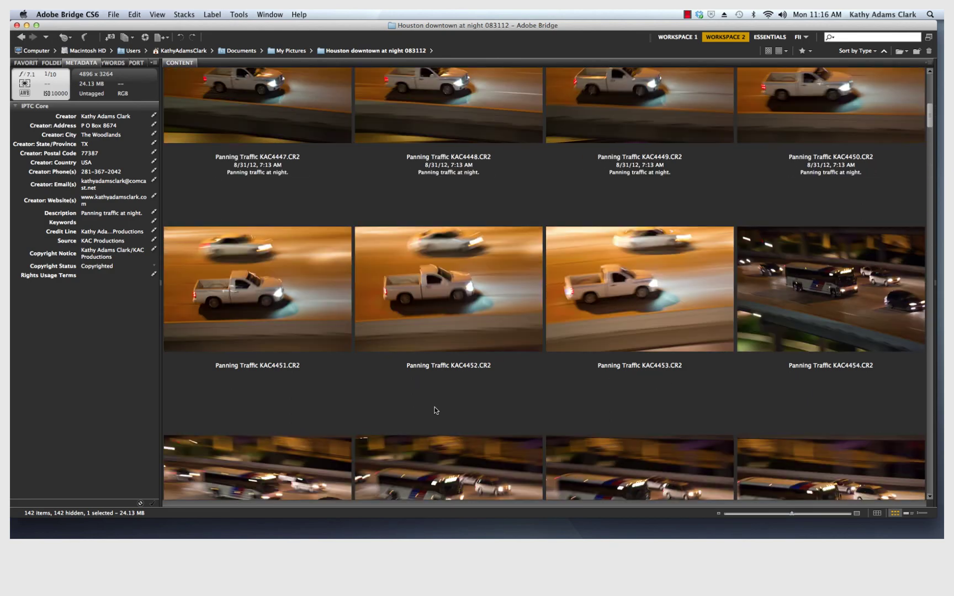
{"action": "scroll", "coordinate": [435, 407], "scroll_direction": "down", "scroll_amount": 4}
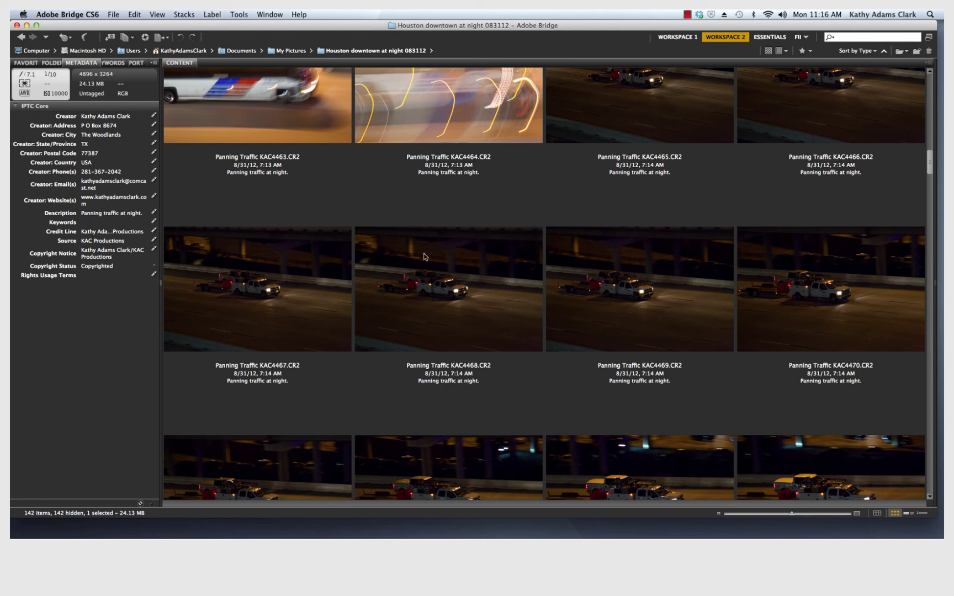
{"action": "left_click", "coordinate": [420, 120]}
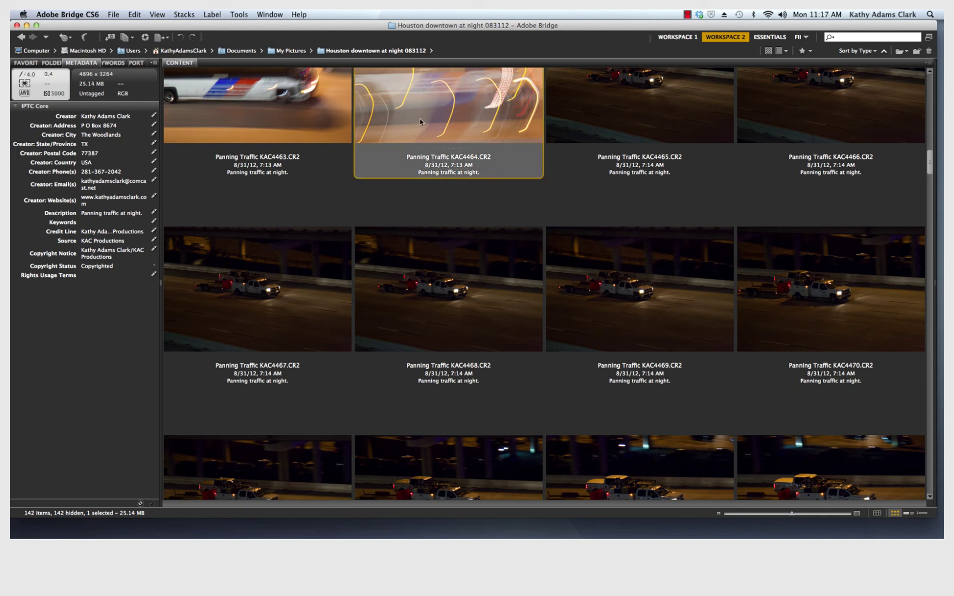
{"action": "key", "text": "super+BackSpace"}
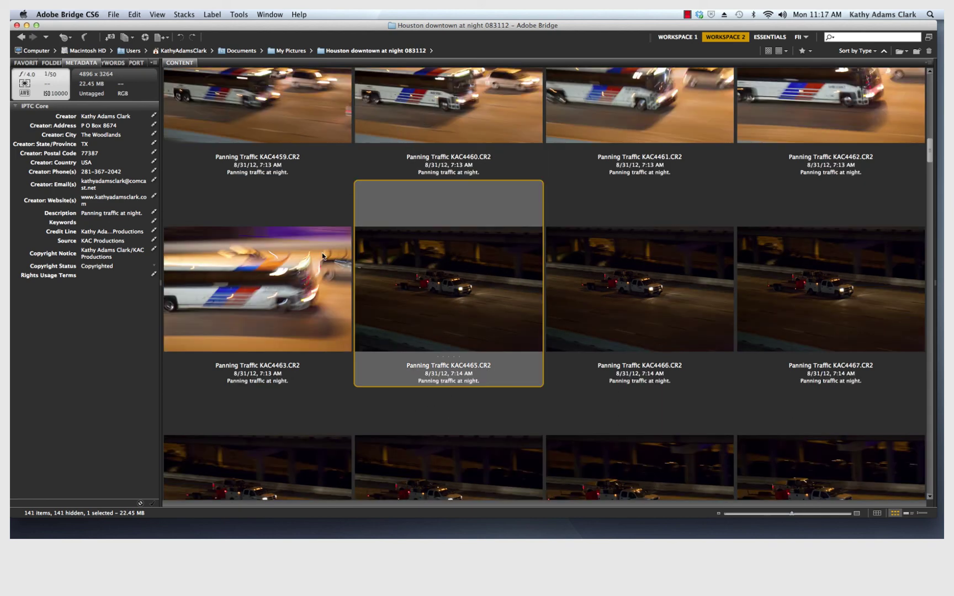
{"action": "left_click", "coordinate": [322, 256]}
{"action": "key", "text": "super+BackSpace"}
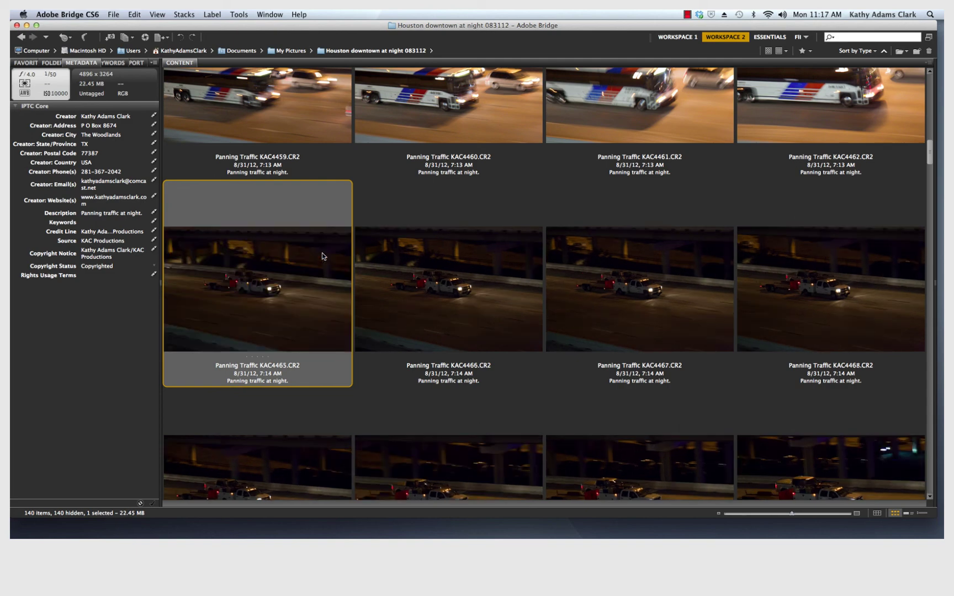
{"action": "scroll", "coordinate": [322, 256], "scroll_direction": "up", "scroll_amount": 10}
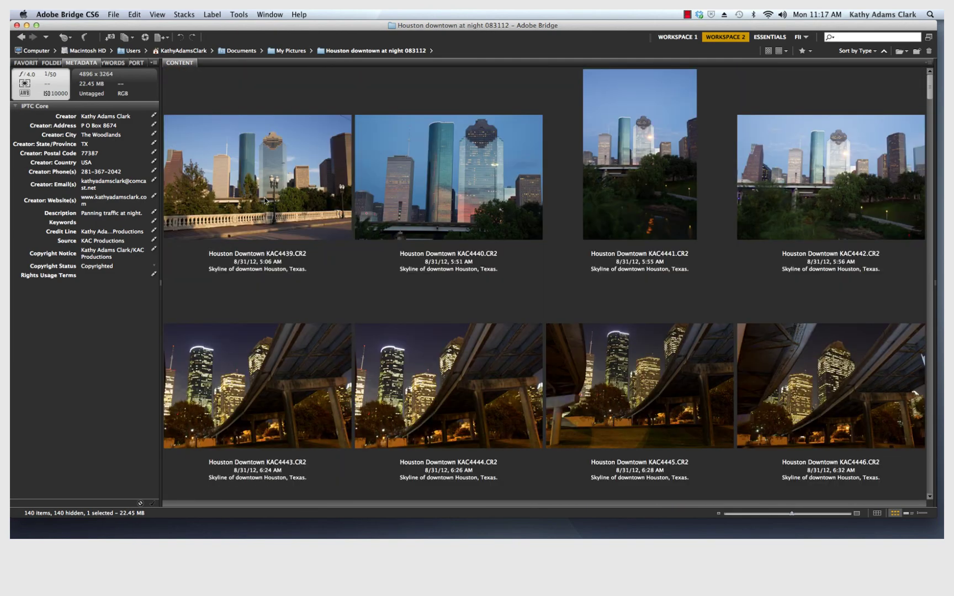